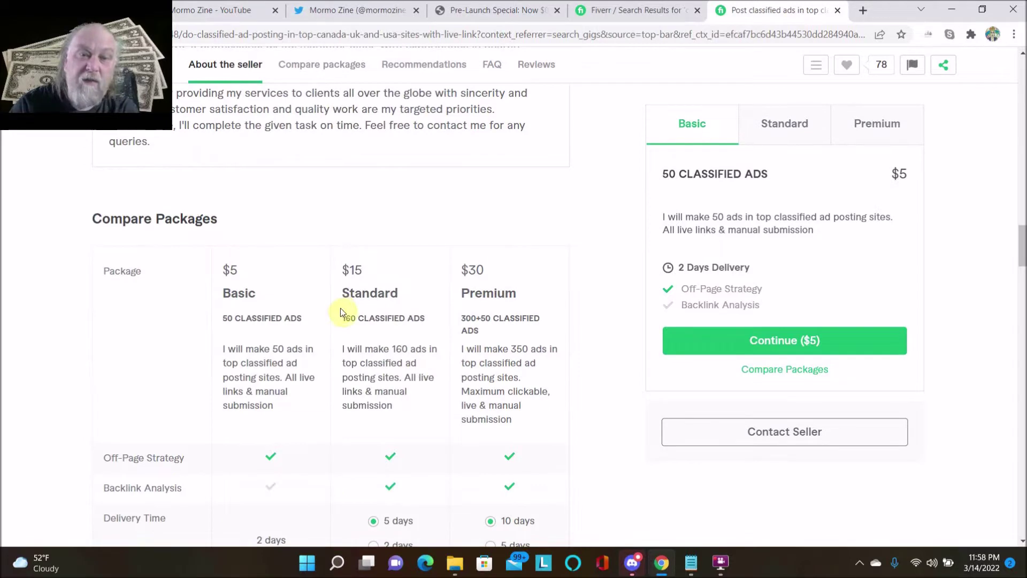
- Buy the $5 Basic package of 50 classified ads, paying $7.28 at Secure Checkout
scroll(341, 309, up, 6)
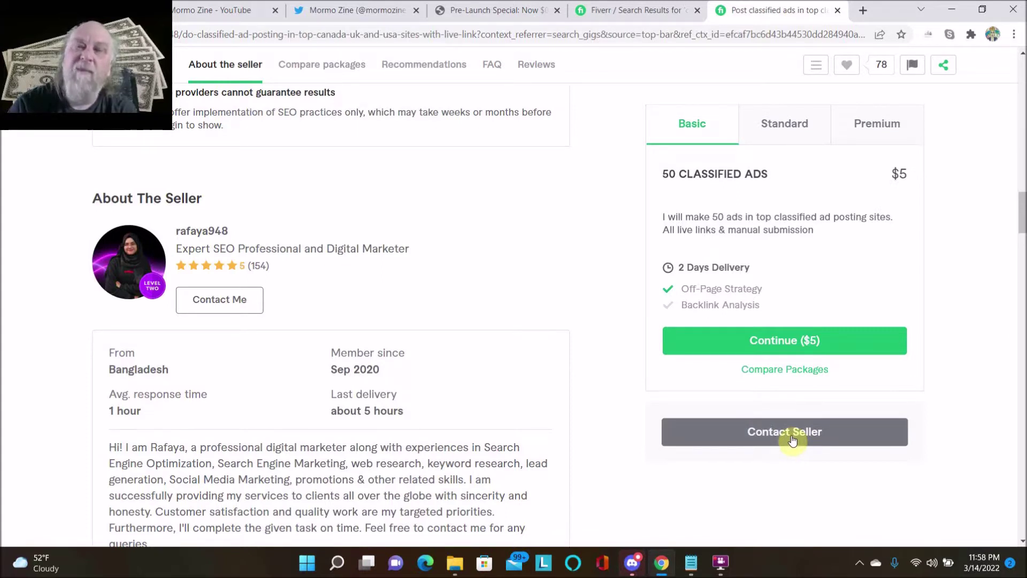
click(756, 340)
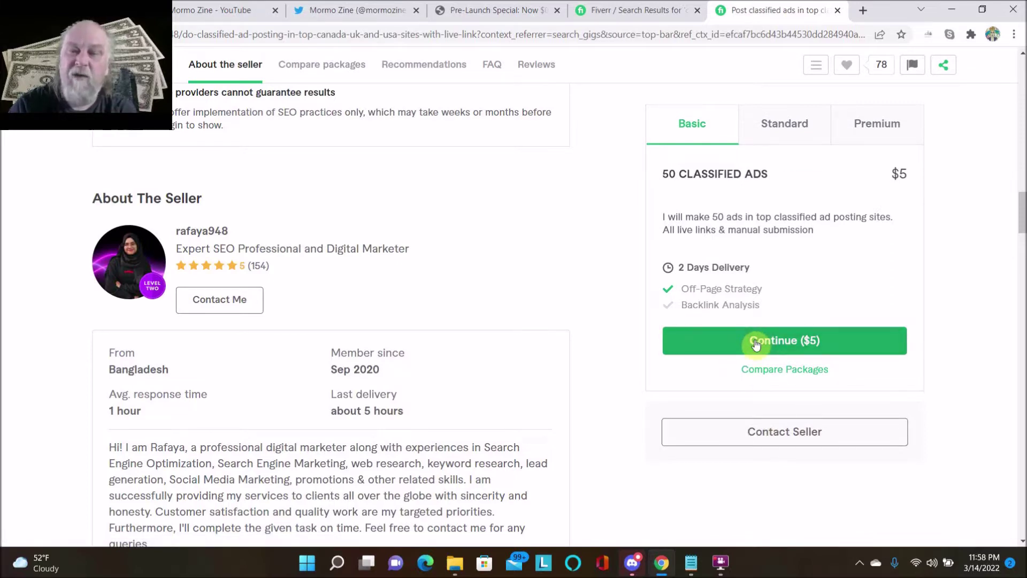
click(756, 343)
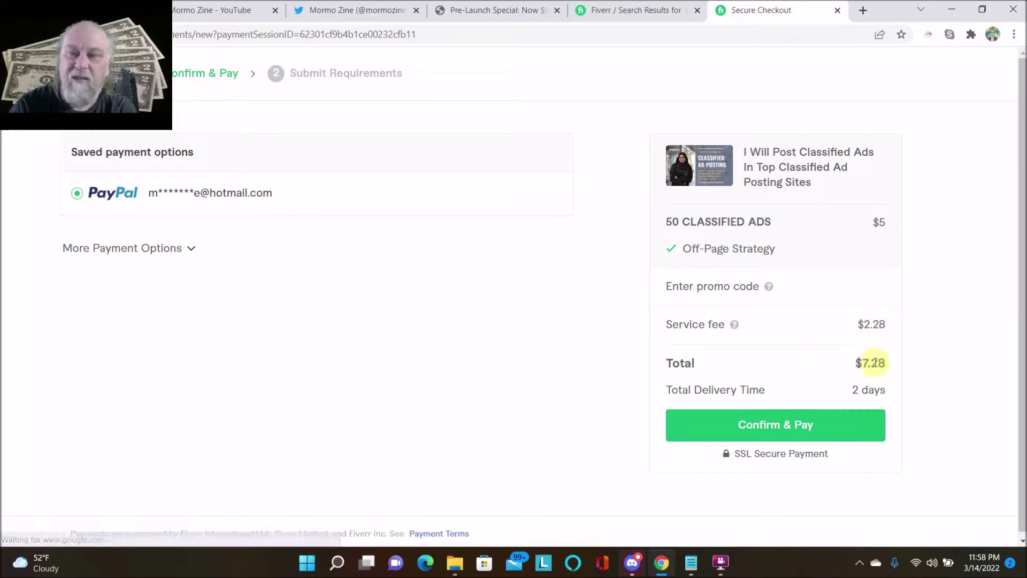
click(767, 434)
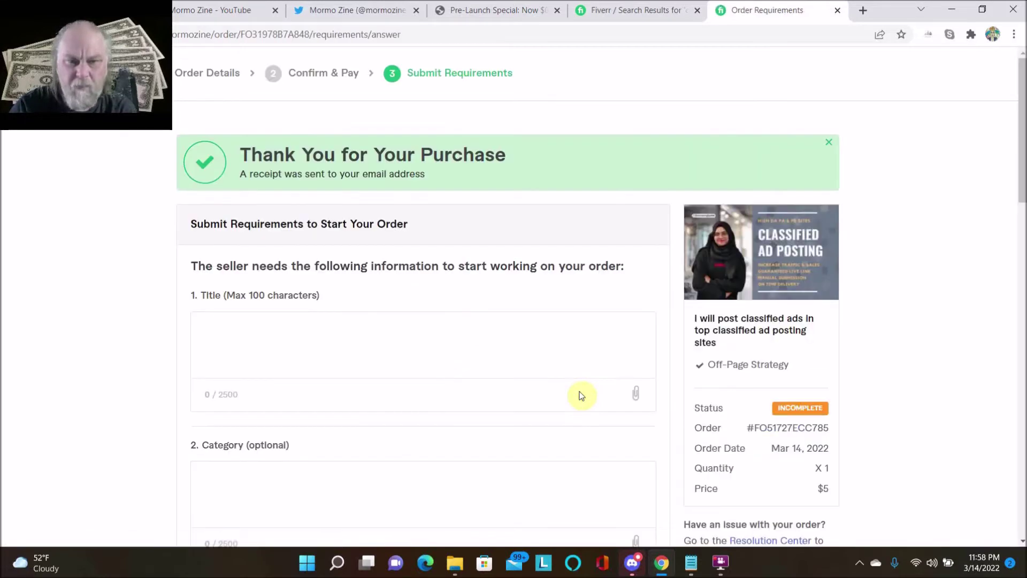
scroll(388, 383, down, 3)
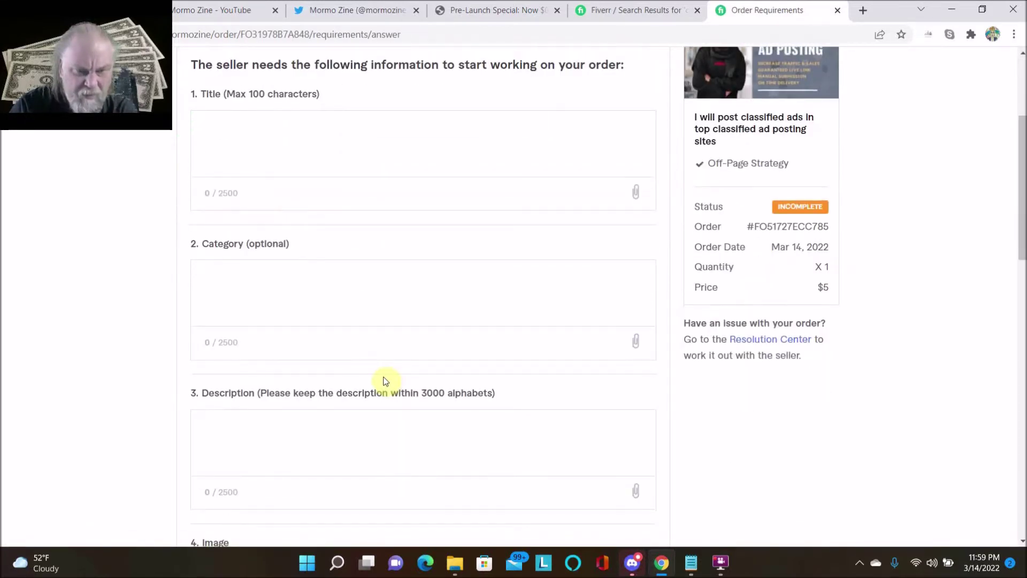
scroll(385, 381, down, 2)
scroll(386, 381, down, 2)
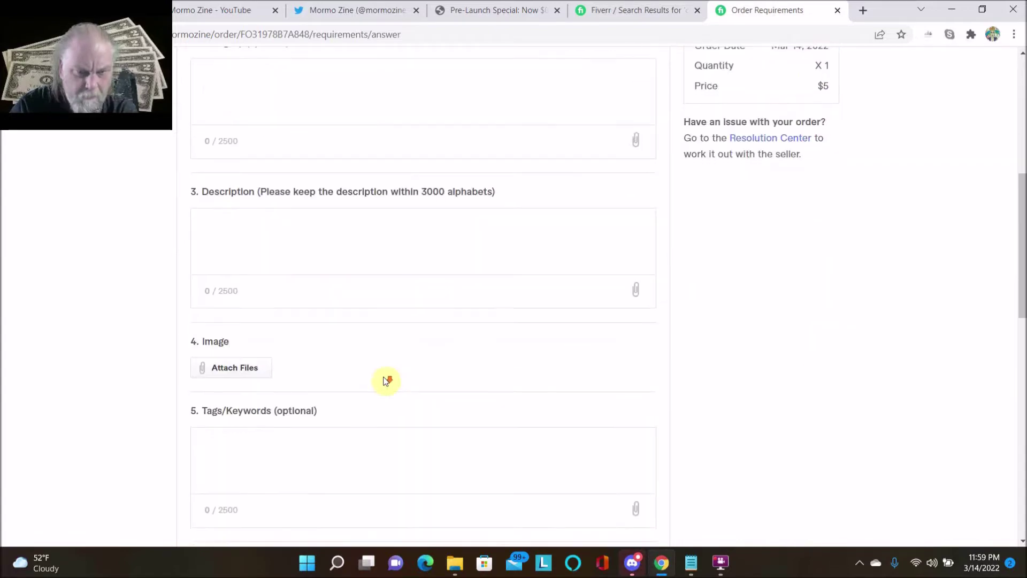
scroll(384, 374, down, 2)
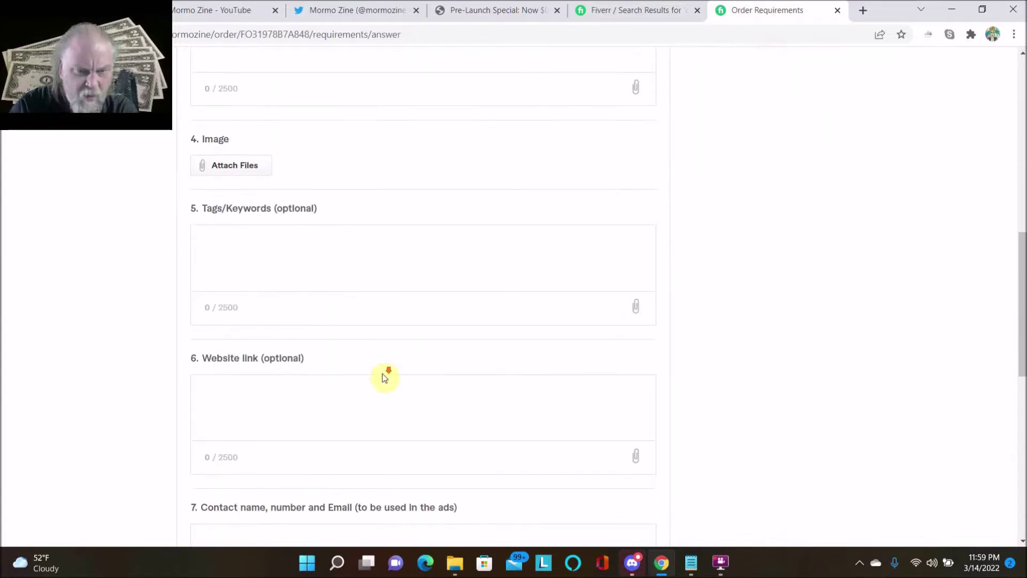
scroll(384, 374, down, 2)
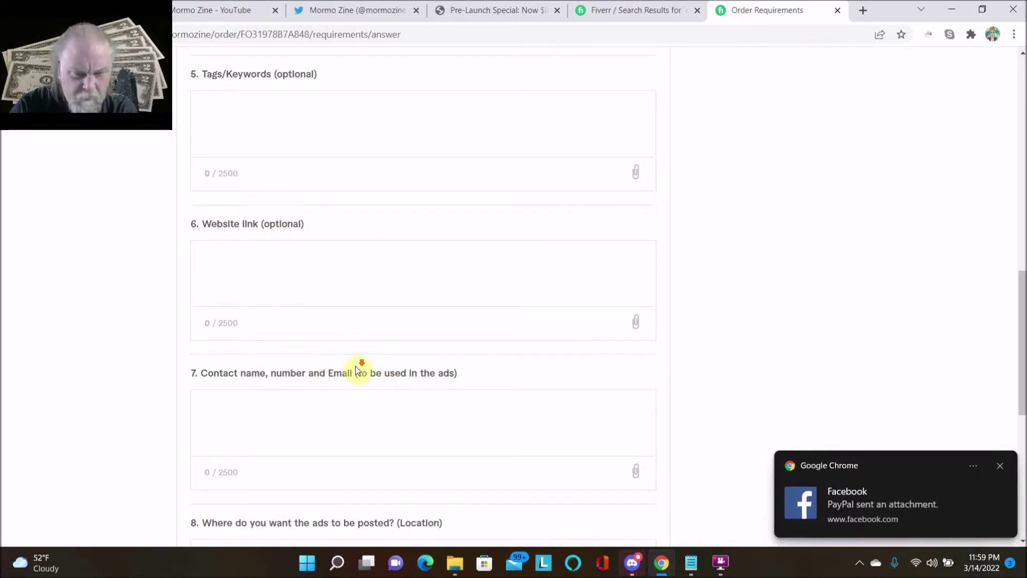
scroll(356, 368, down, 2)
scroll(357, 371, down, 2)
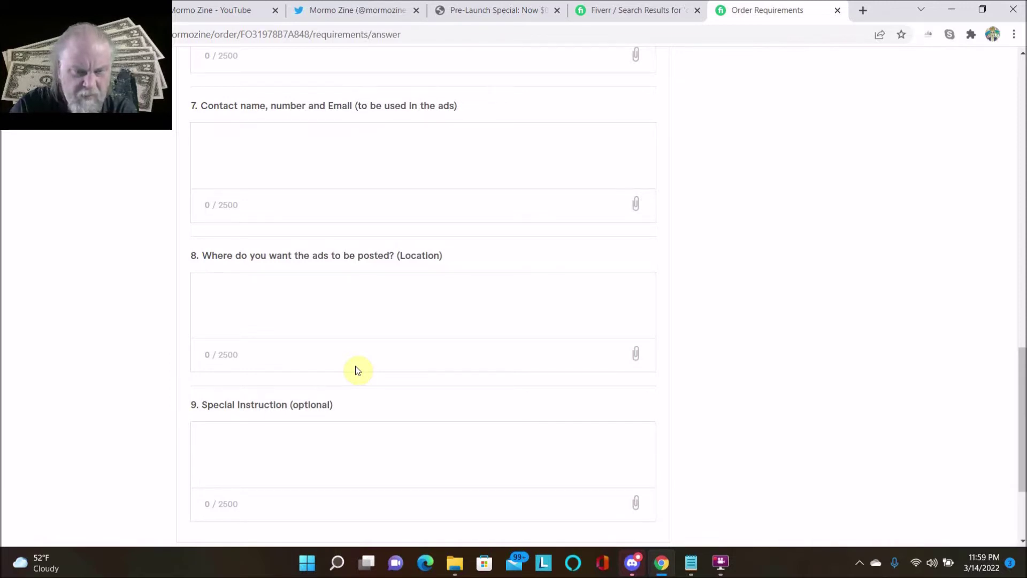
scroll(358, 369, down, 2)
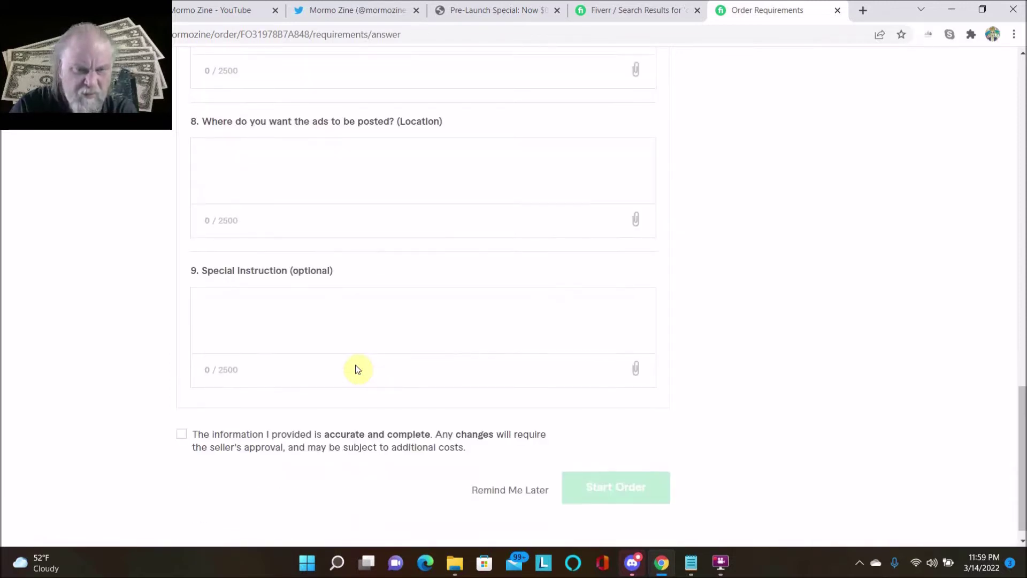
scroll(358, 369, up, 14)
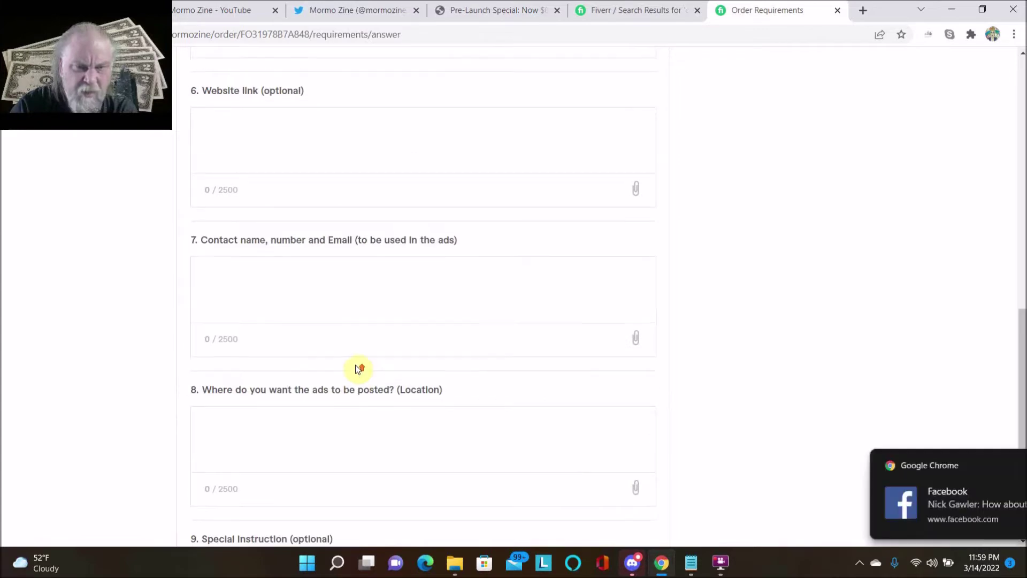
scroll(357, 369, up, 6)
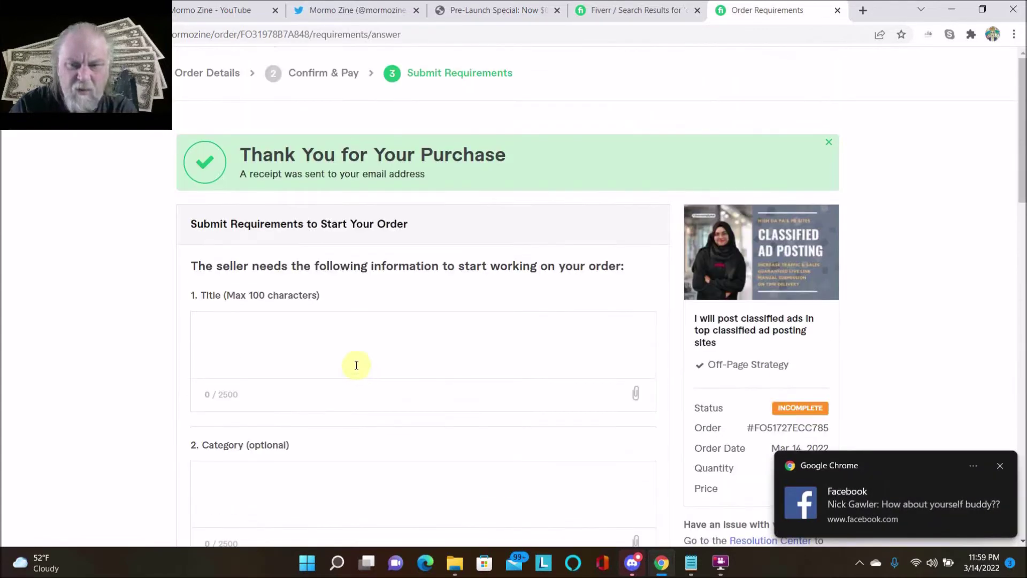
scroll(357, 364, down, 1)
click(263, 254)
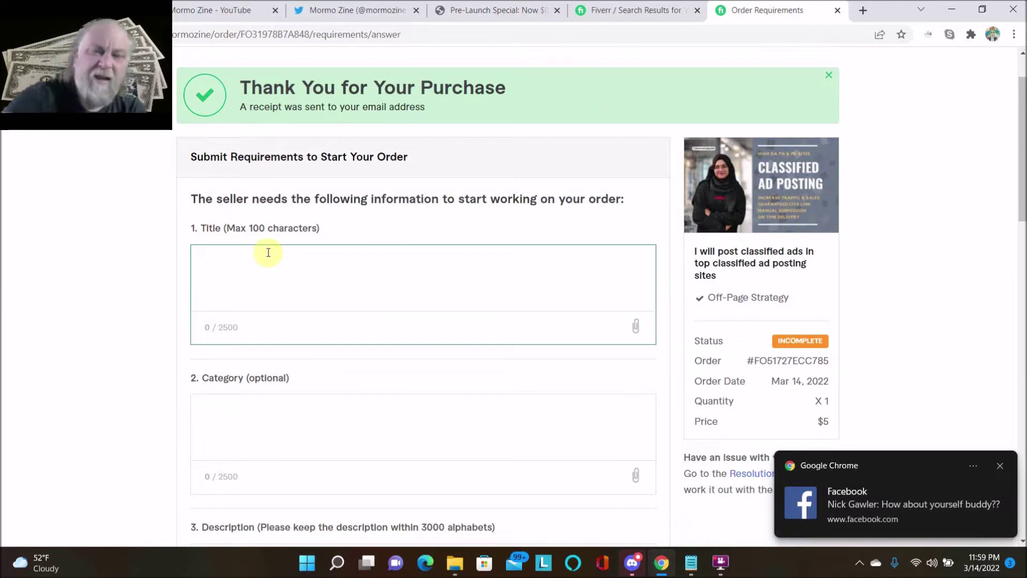
- Enter the ad title 'Free Warrior+ Product Make $100 A Day'
text(Free Wa)
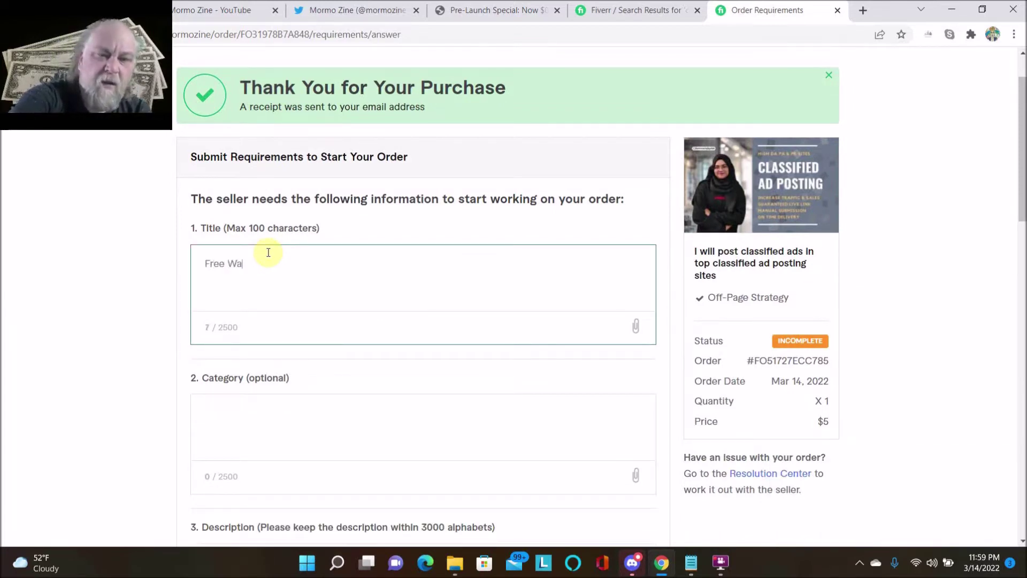
text(rrior)
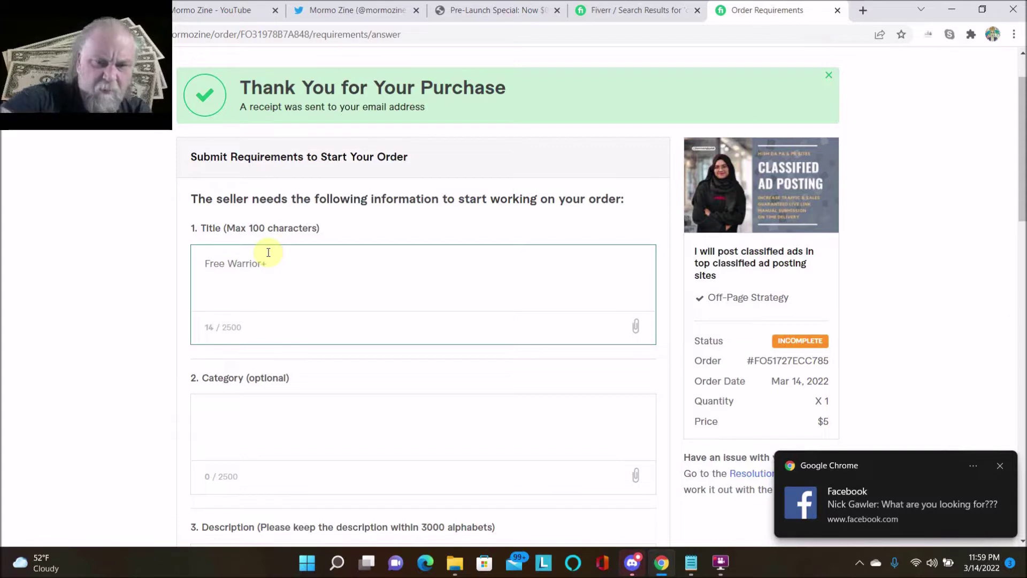
text(+ Product Make $1)
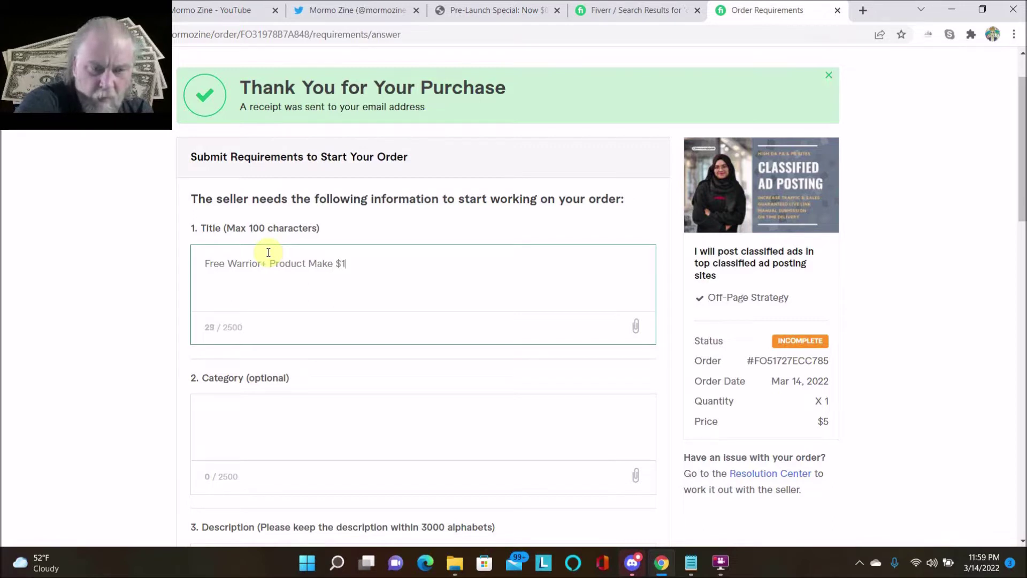
text(00 A Day)
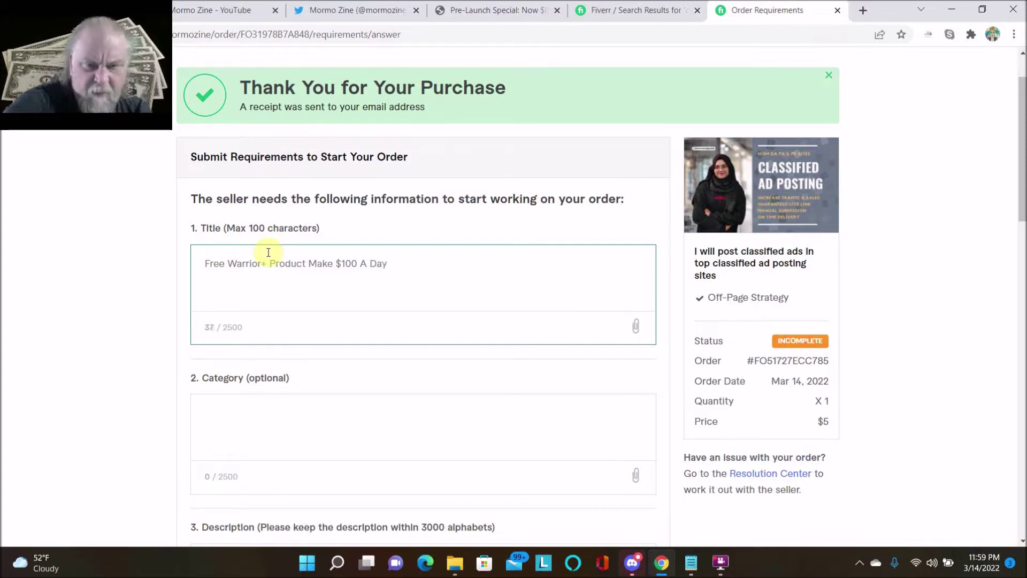
scroll(391, 340, down, 2)
- Set the Category answer to 'Work From Home'
click(262, 282)
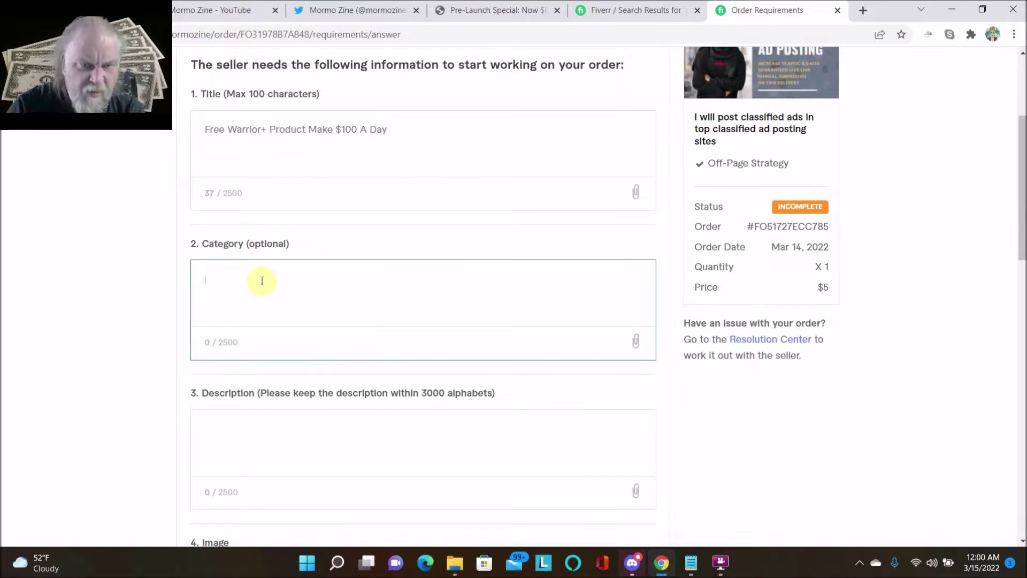
text(W)
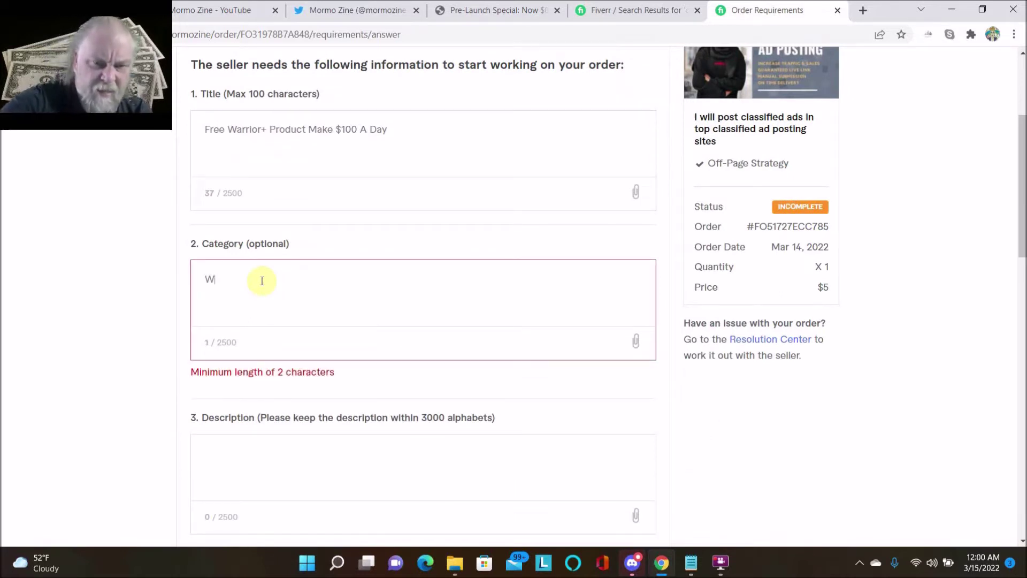
text(ork Fr)
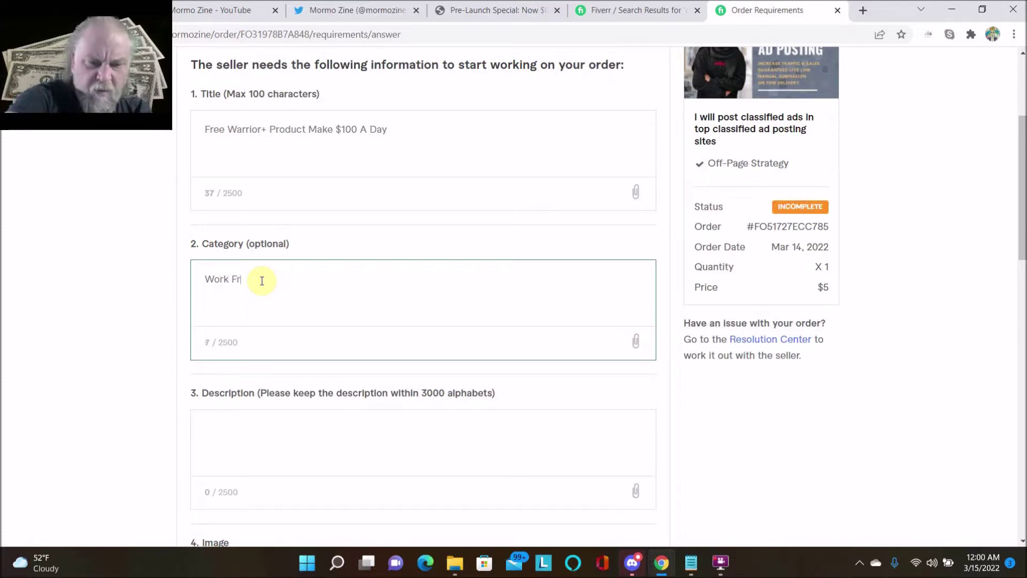
text(om )
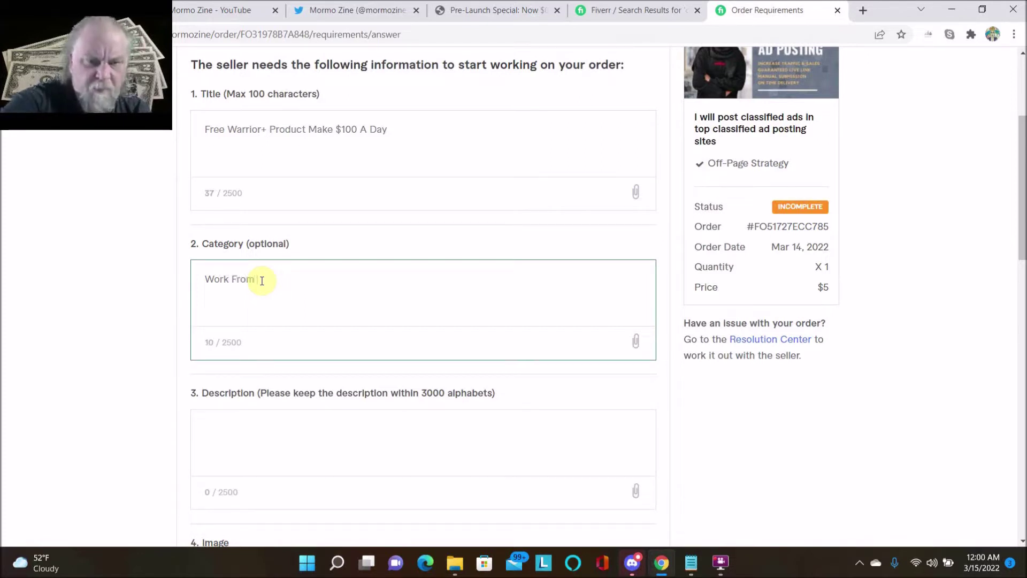
text(Home)
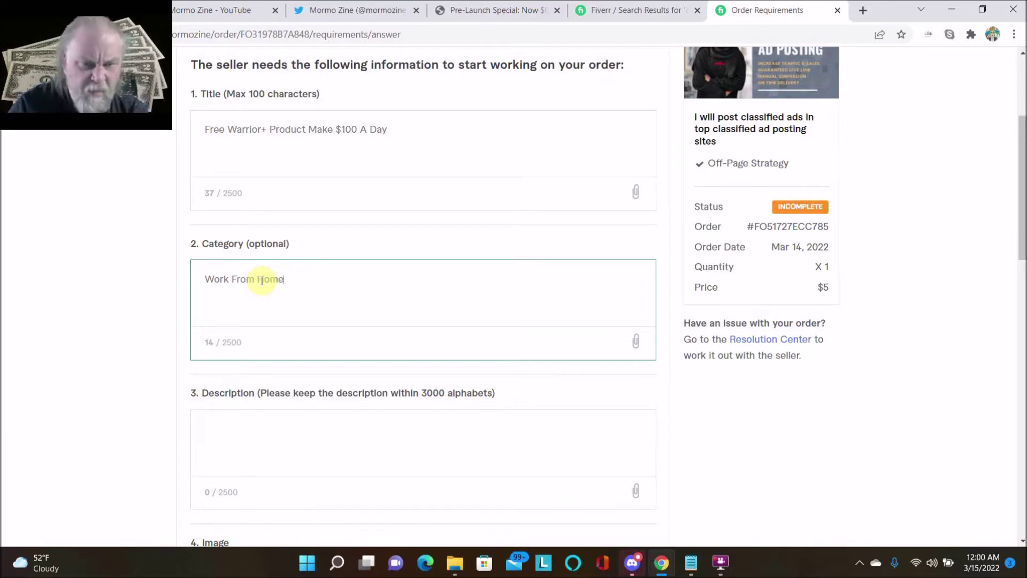
scroll(262, 280, down, 4)
click(244, 238)
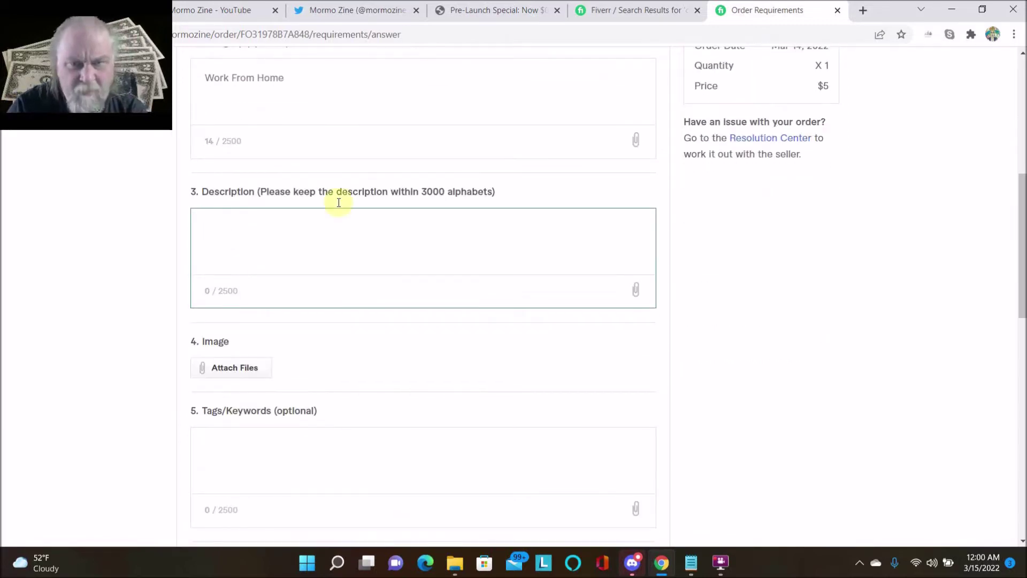
- Copy the $100/day heading and blurb from the Lazy Commissions pre-launch page
click(460, 18)
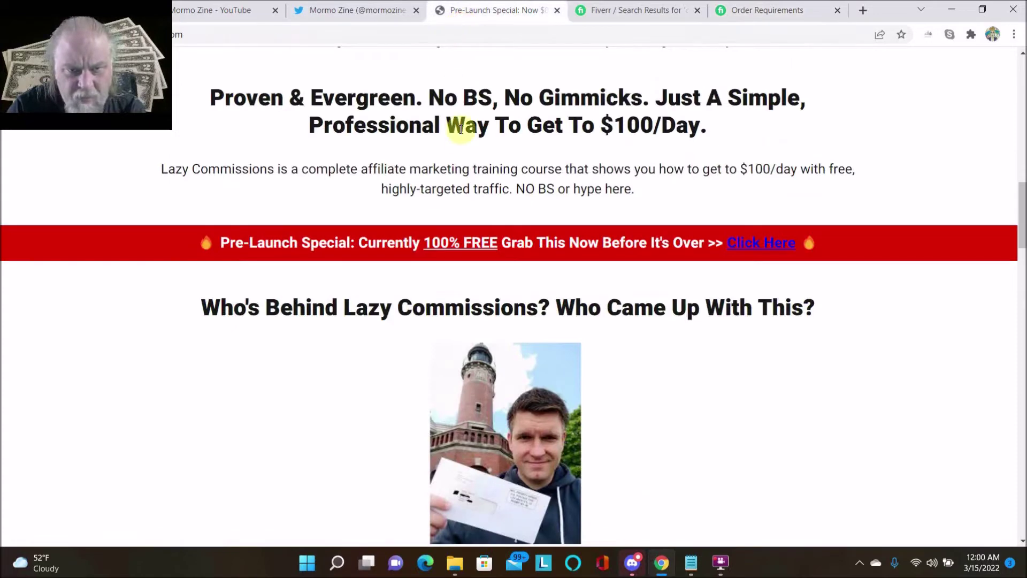
drag(639, 190, 219, 98)
right_click(298, 103)
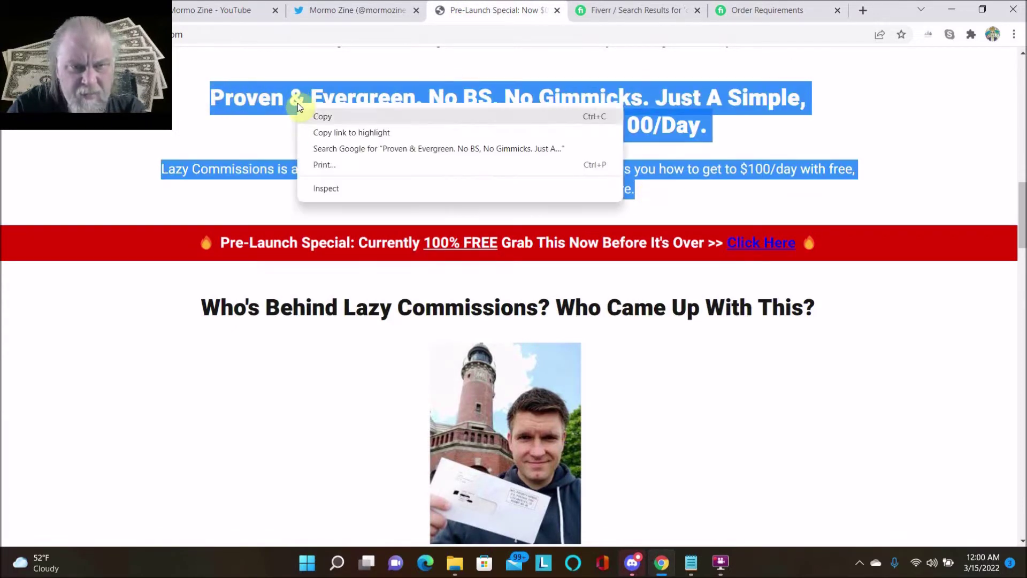
click(321, 118)
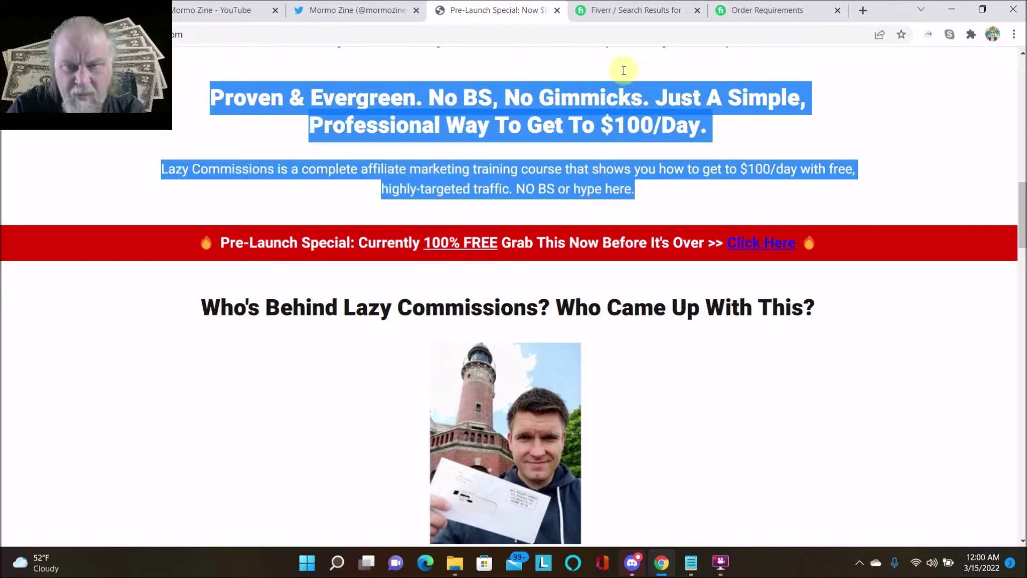
- Paste the copied pitch into the Description answer, then return to the pre-launch page
click(752, 15)
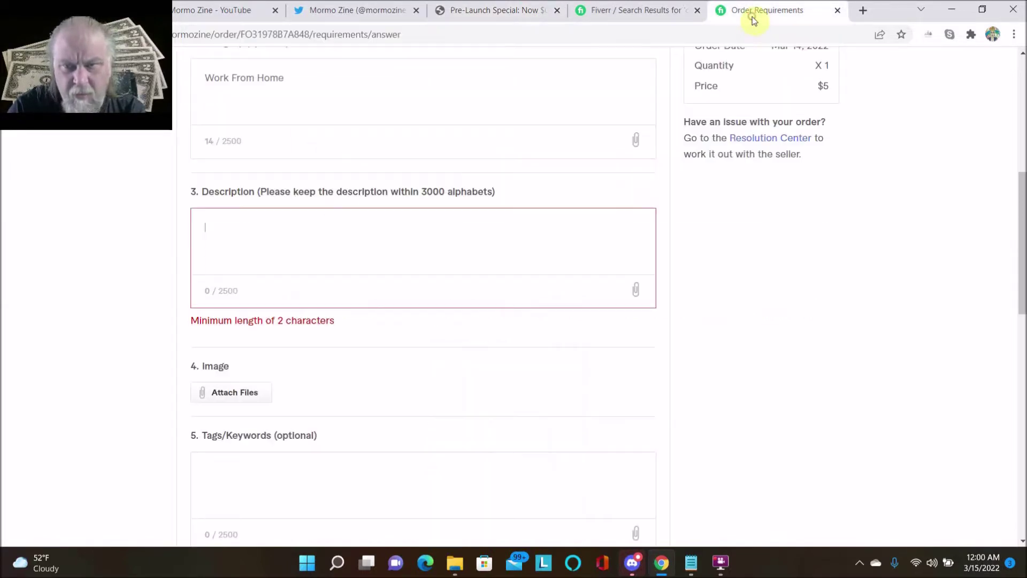
right_click(208, 223)
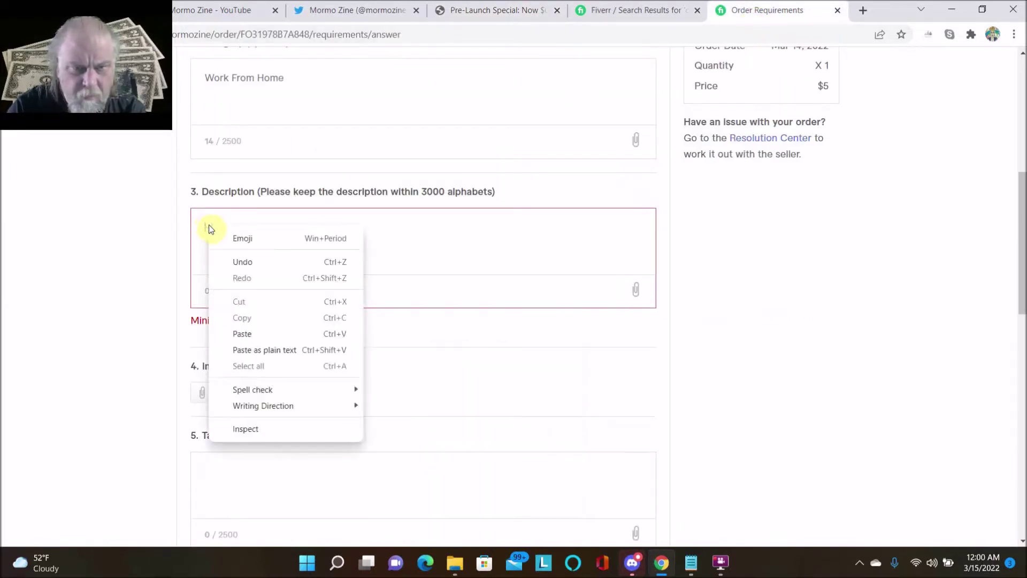
click(242, 334)
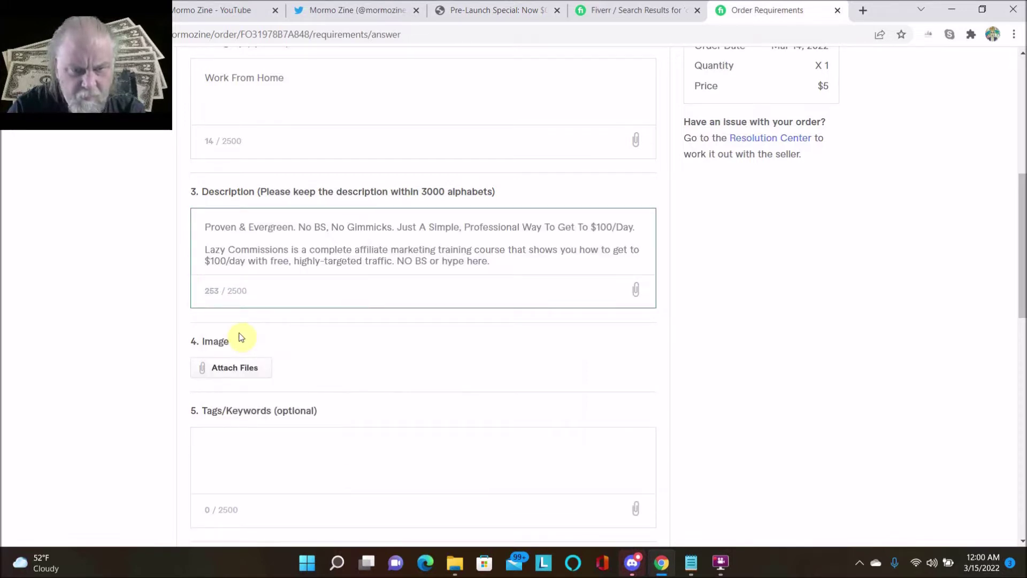
scroll(241, 336, down, 2)
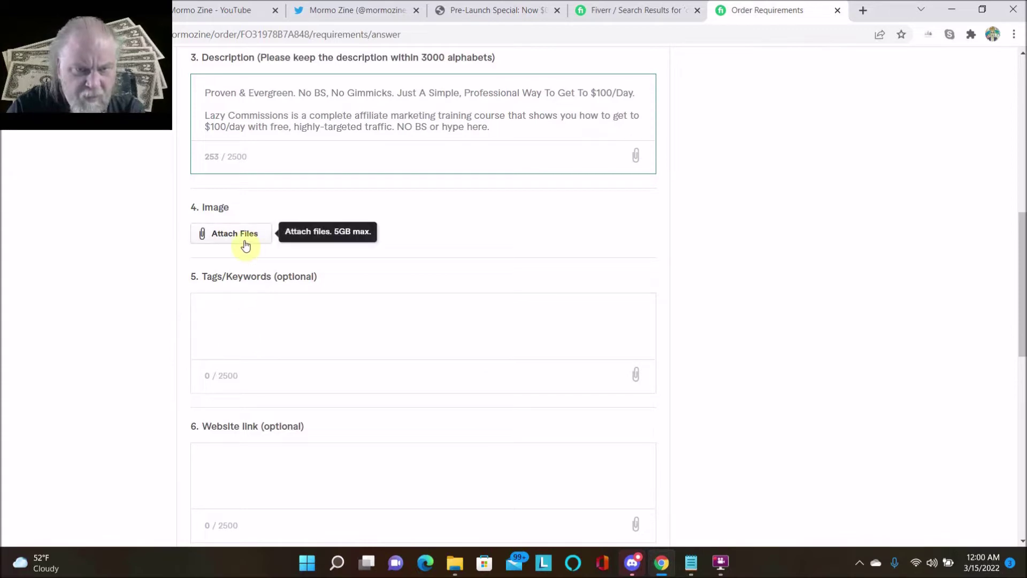
click(522, 8)
scroll(431, 219, down, 5)
scroll(431, 219, up, 9)
scroll(431, 220, up, 12)
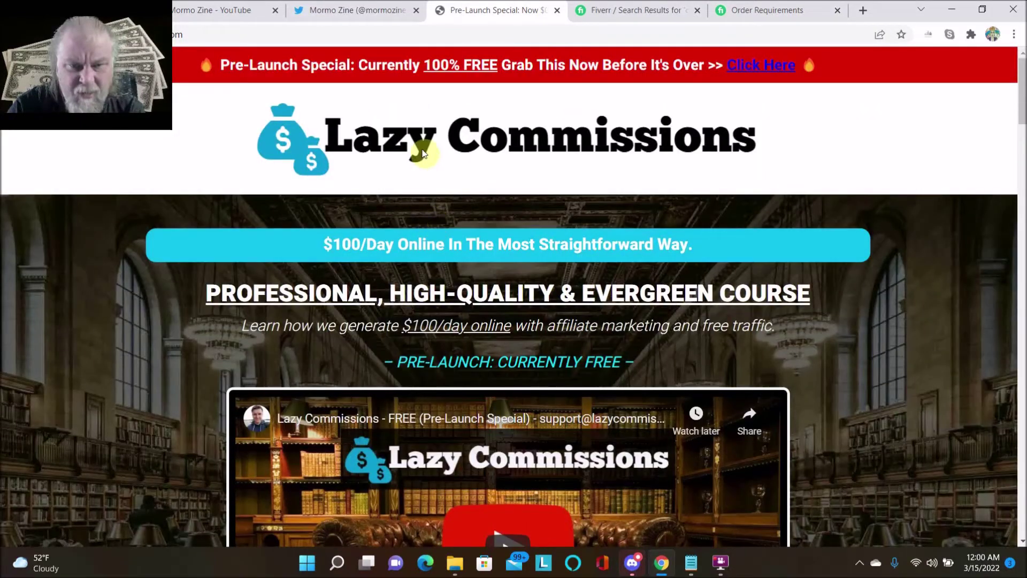
- Search Google Images for 'lazy commissions' in a new tab
click(862, 12)
click(670, 37)
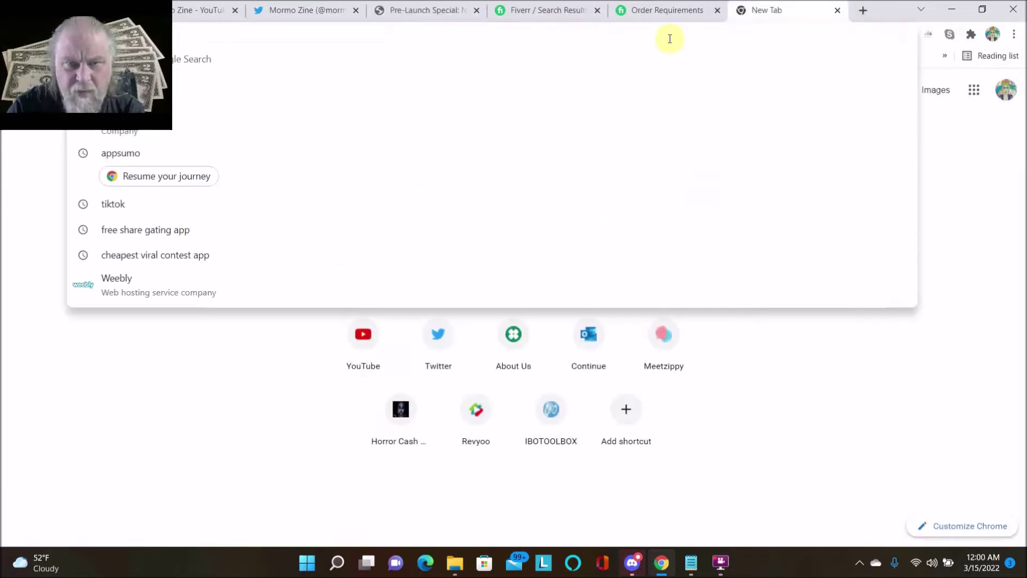
text(lazy)
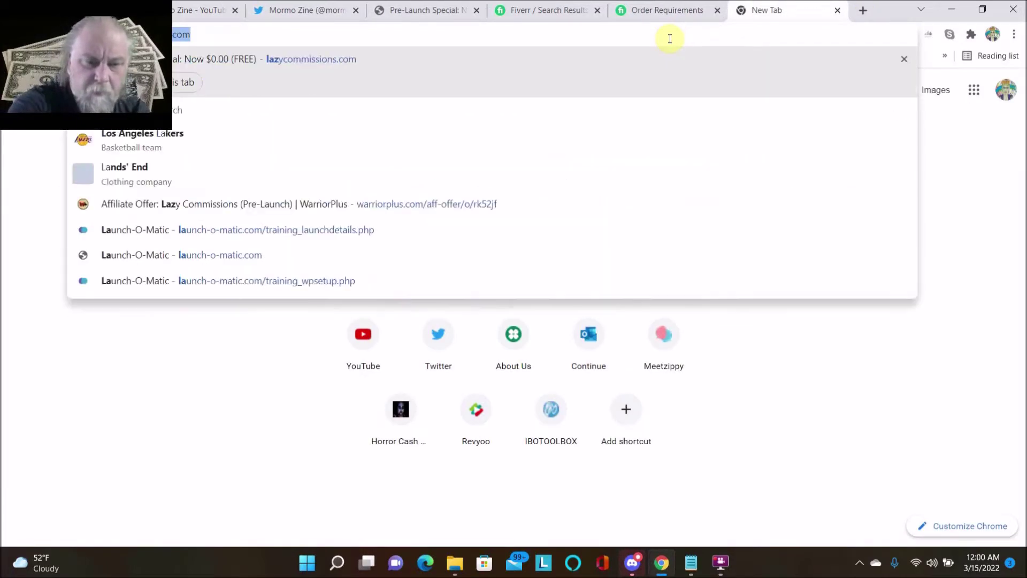
text( c)
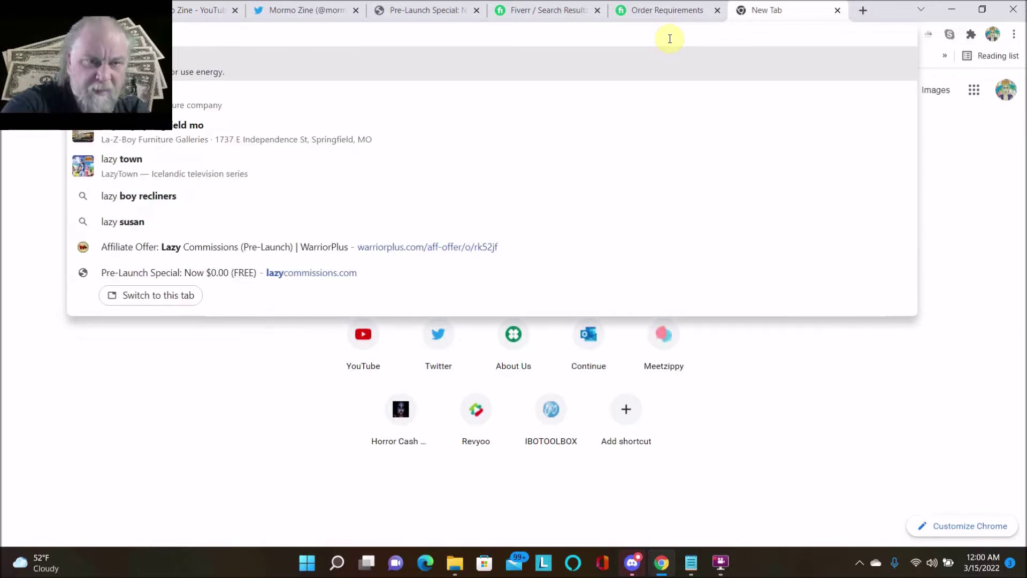
text(ommis)
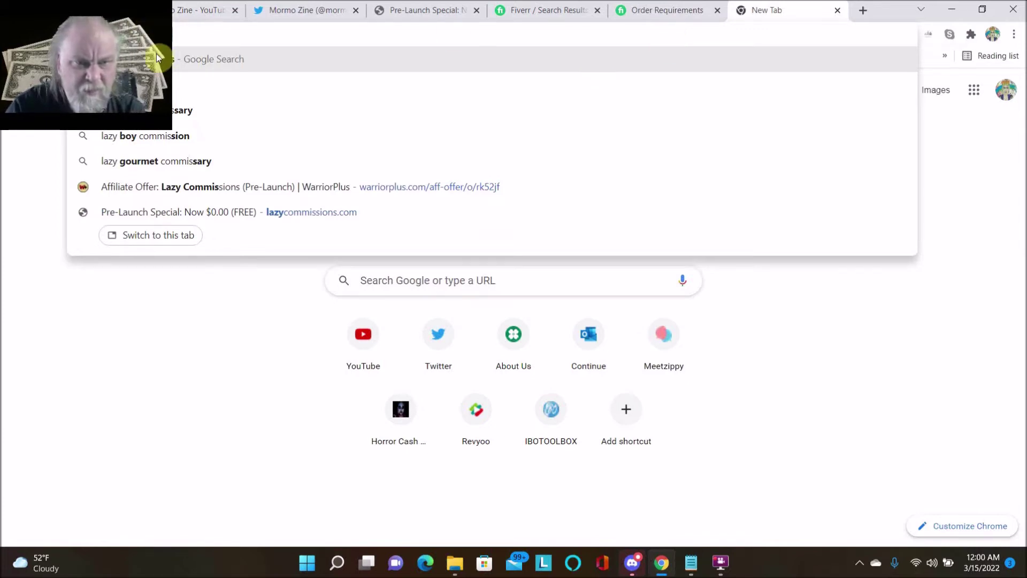
click(171, 62)
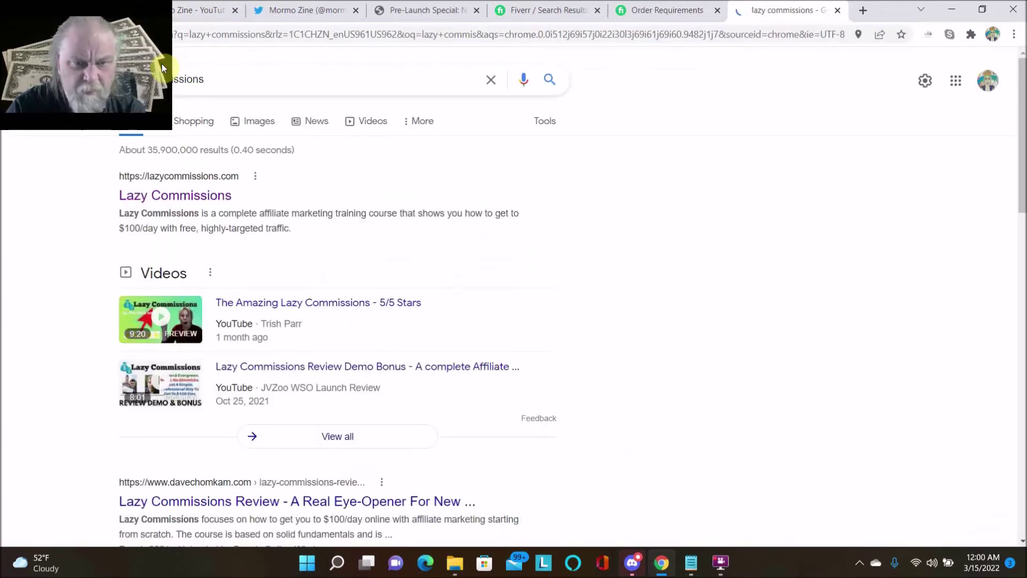
click(259, 120)
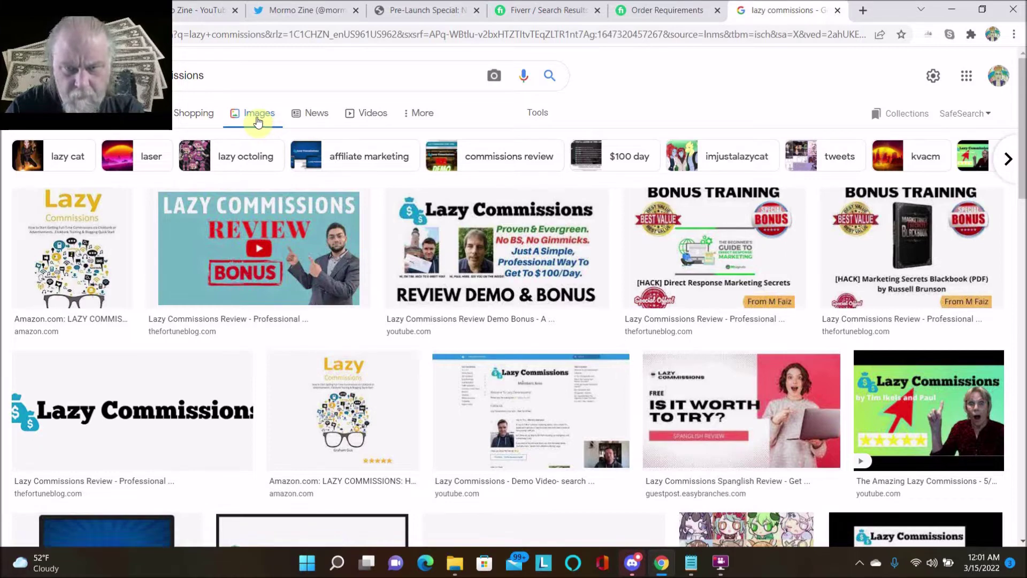
scroll(255, 174, down, 1)
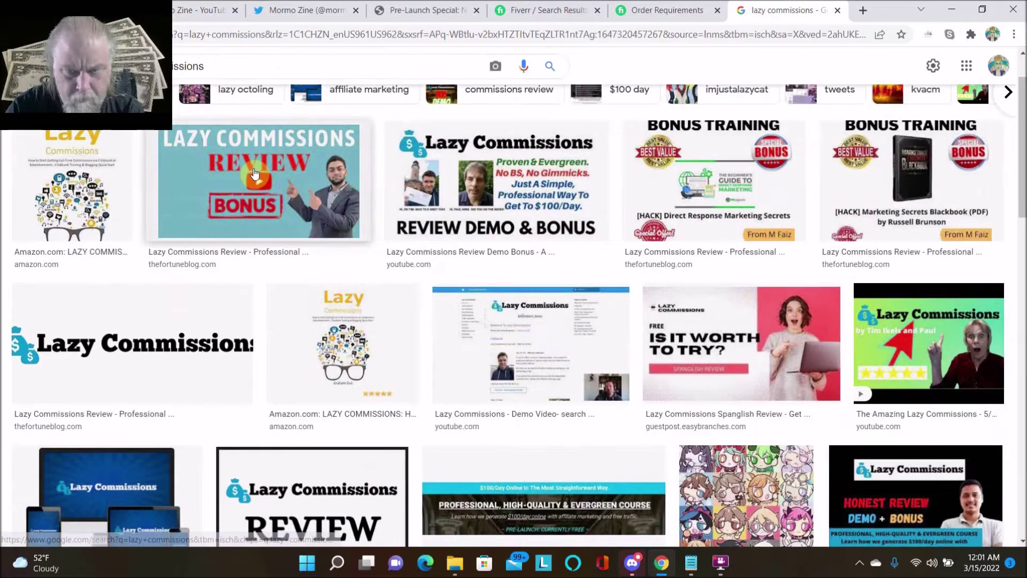
scroll(256, 172, down, 2)
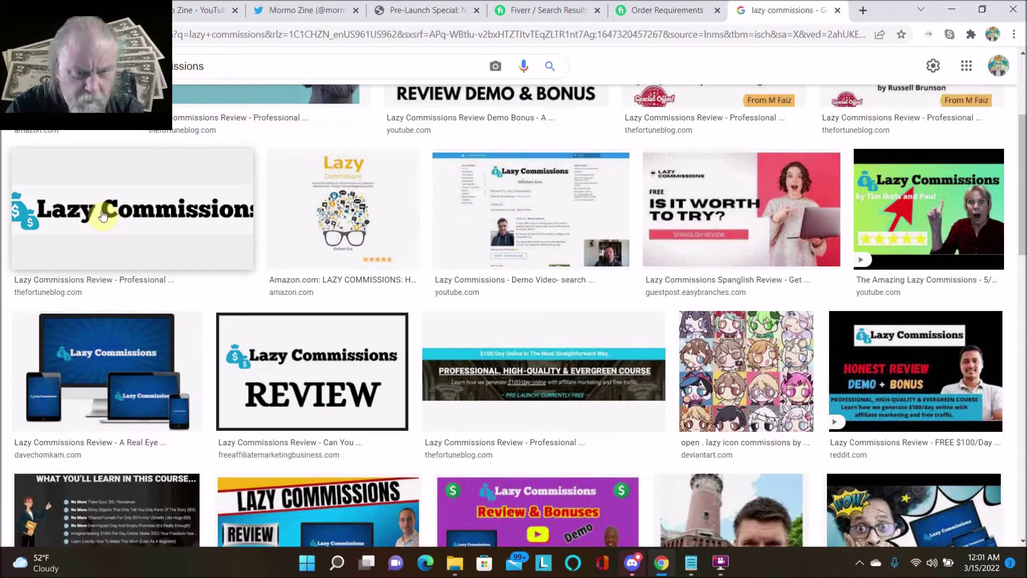
scroll(103, 214, down, 3)
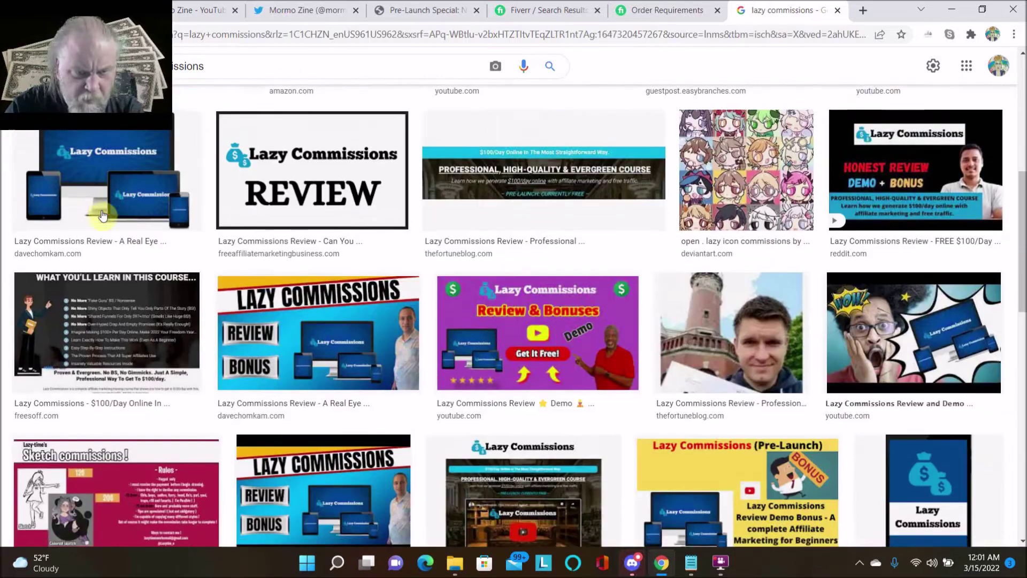
- Save the Lazy Commissions REVIEW image as Lazy-Commissions-Review.png
click(294, 187)
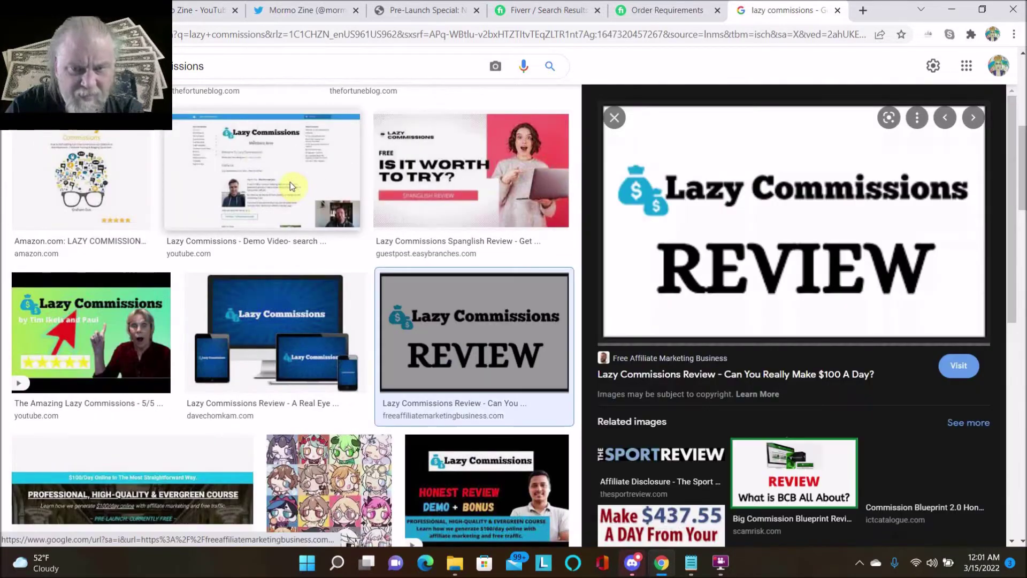
right_click(719, 227)
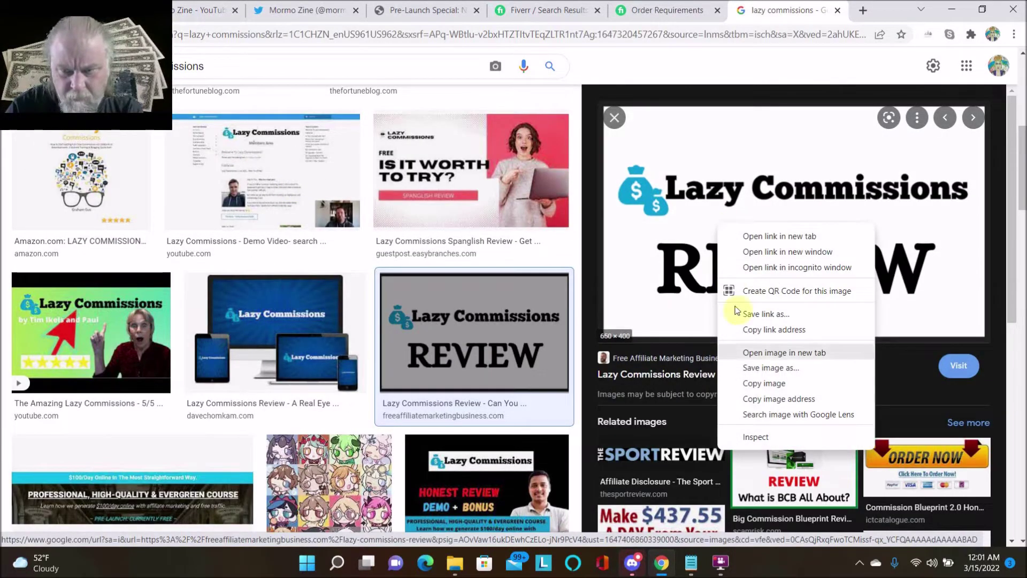
click(768, 368)
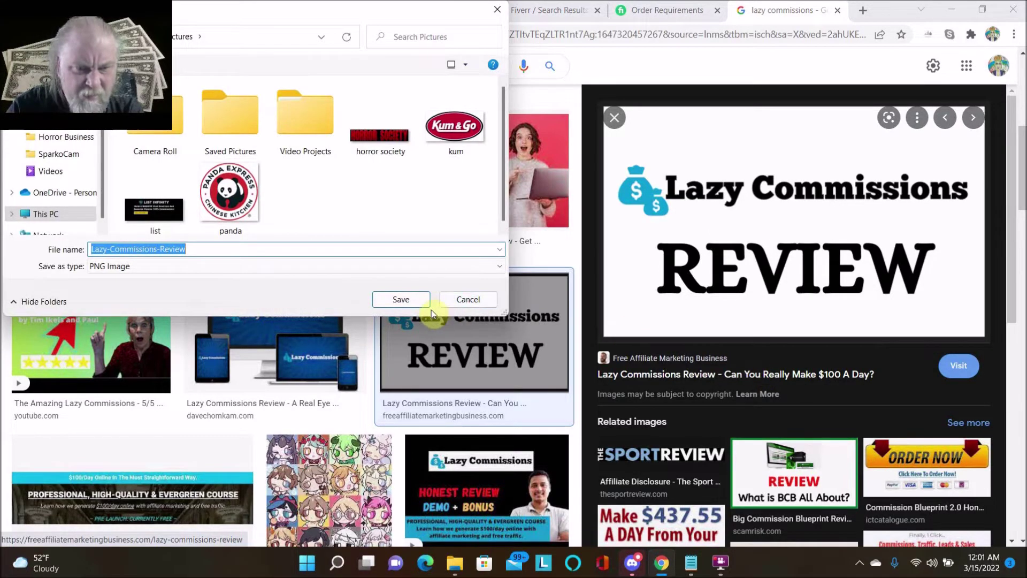
click(402, 299)
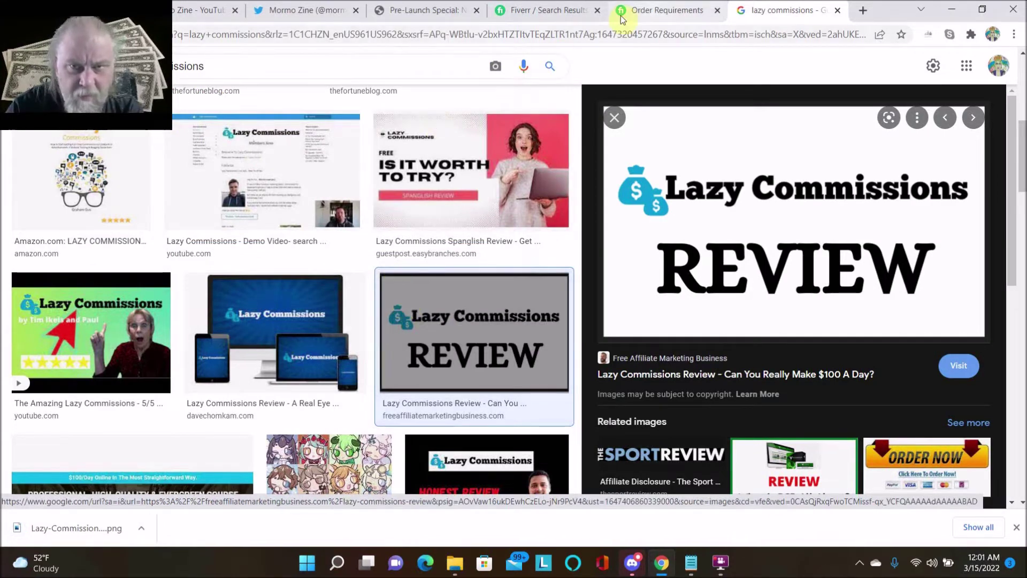
click(653, 10)
- Attach Lazy-Commissions-Review.png from Pictures as the order's Image
click(231, 233)
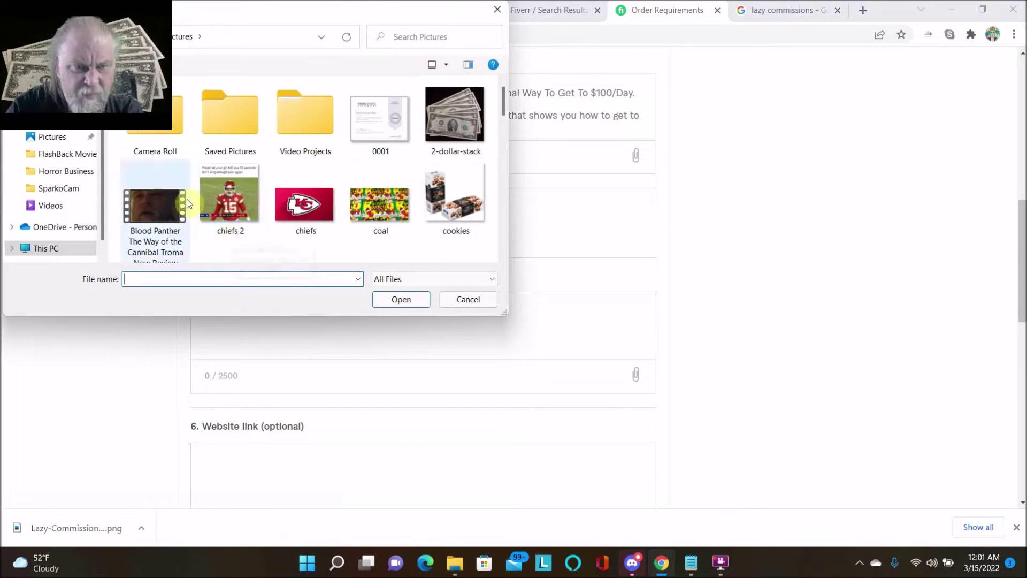
click(63, 105)
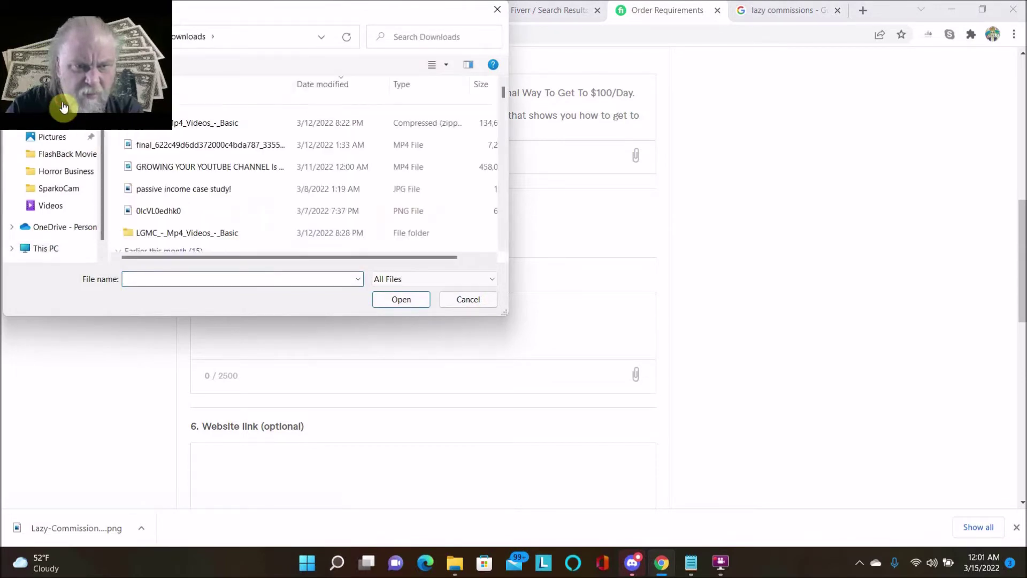
click(59, 142)
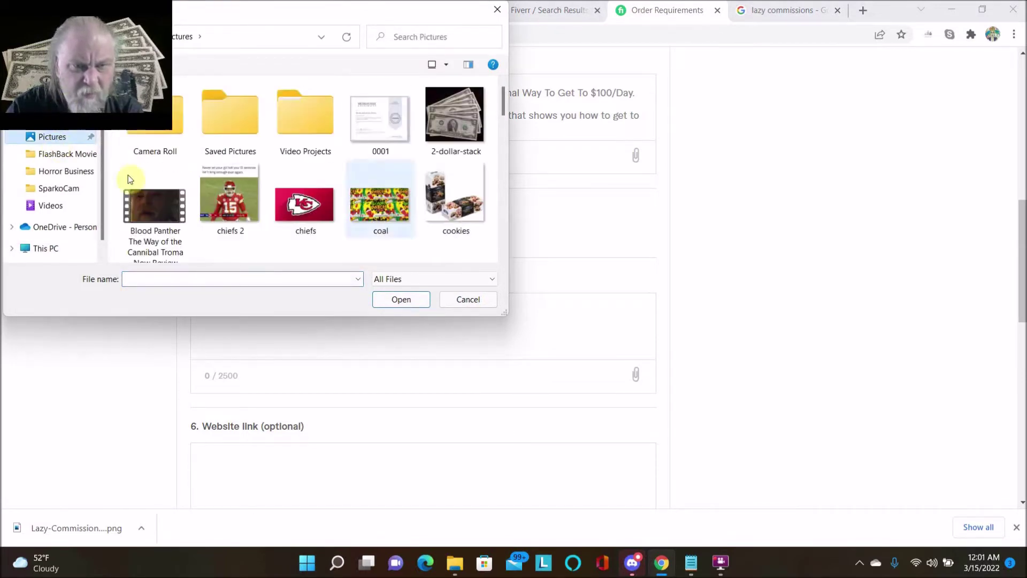
drag(497, 105, 503, 138)
drag(503, 145, 502, 165)
double_click(156, 207)
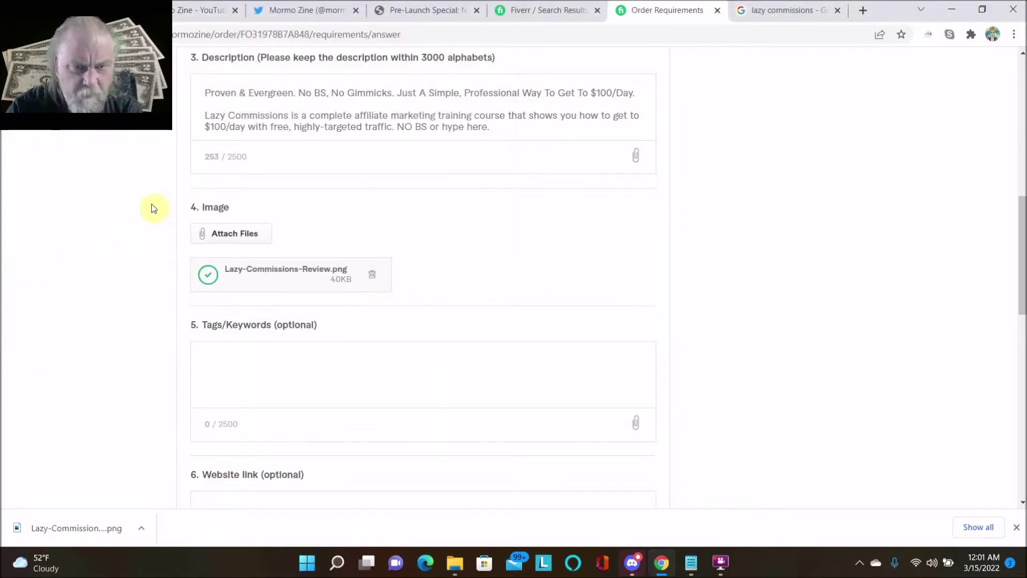
scroll(269, 277, down, 3)
- Enter 'Please help me!' in the Tags/Keywords answer
click(248, 237)
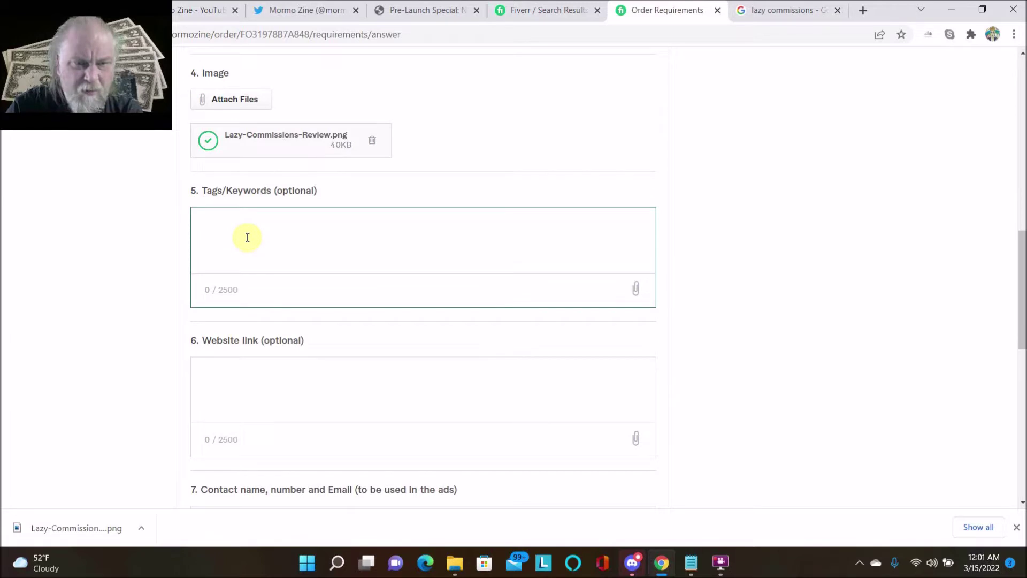
text(Please)
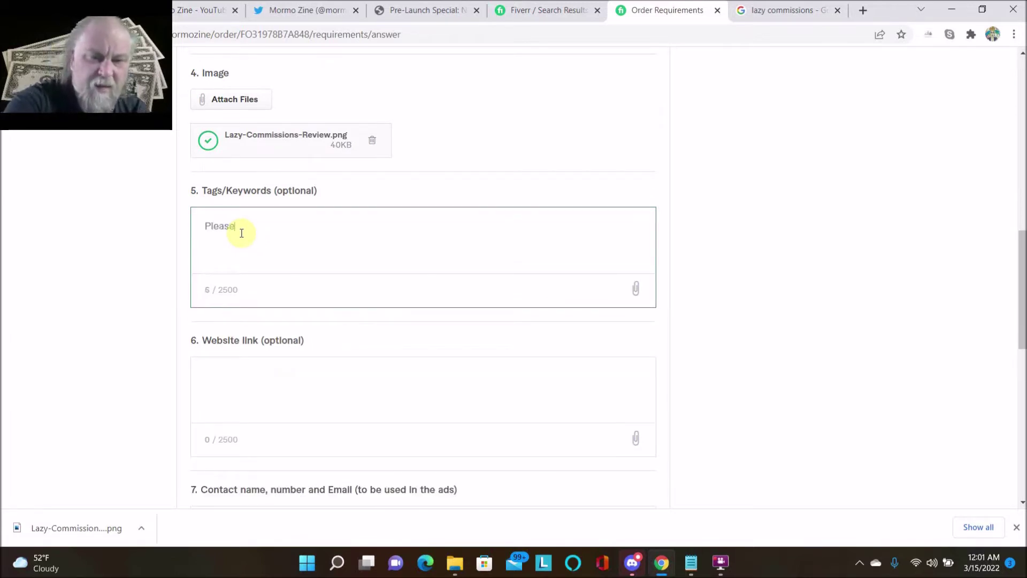
text( help me)
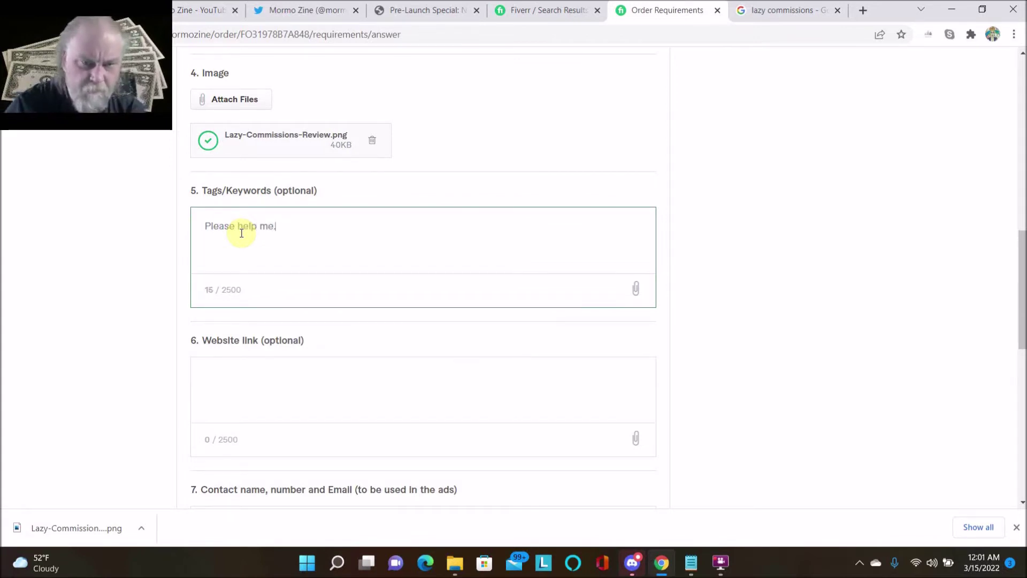
text(.)
scroll(241, 233, down, 4)
- Copy the Warrior+ LC link from the Notepad cheat sheet into the Website link answer
click(245, 185)
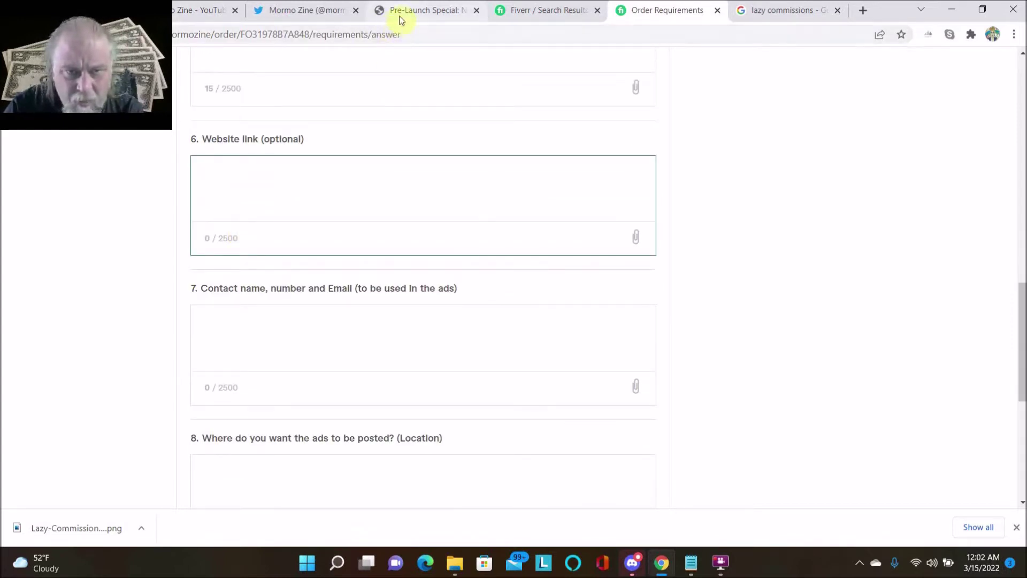
mouse_move(695, 564)
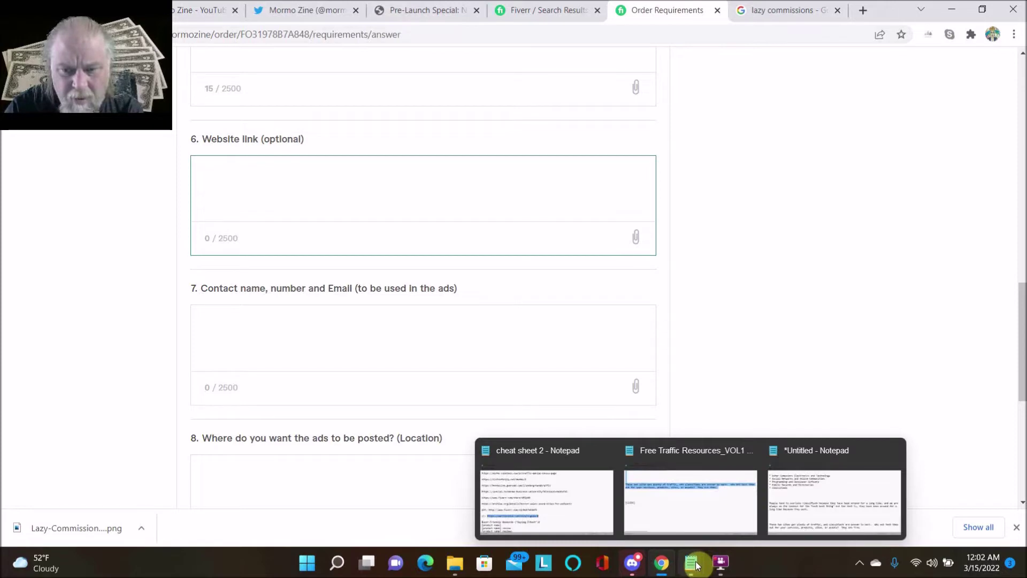
click(569, 500)
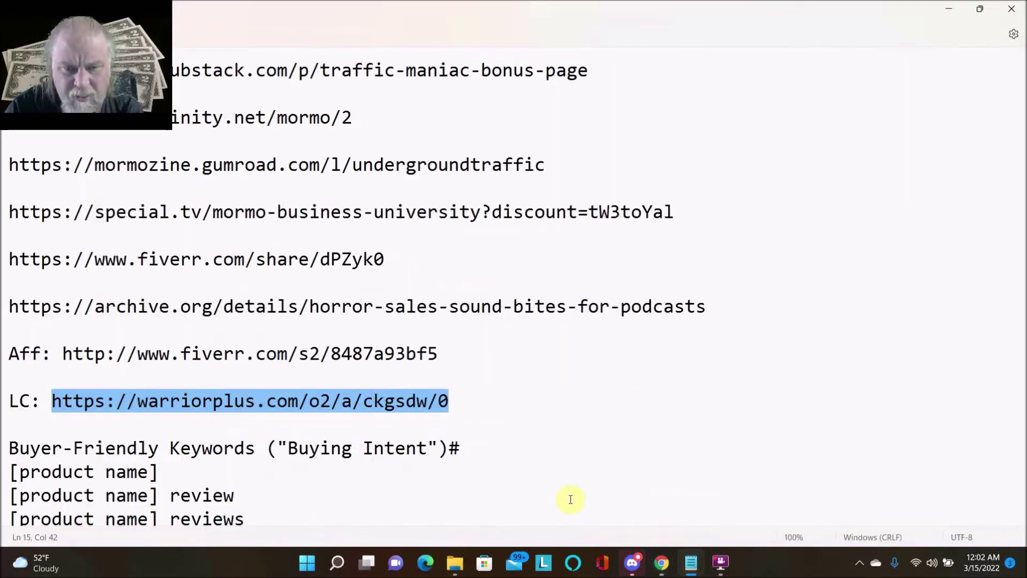
right_click(256, 402)
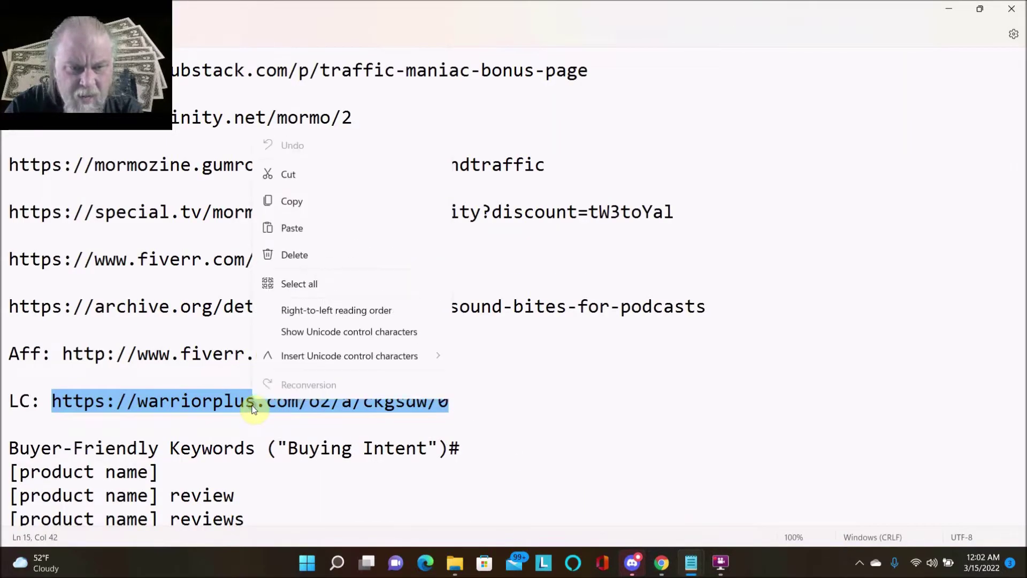
click(291, 207)
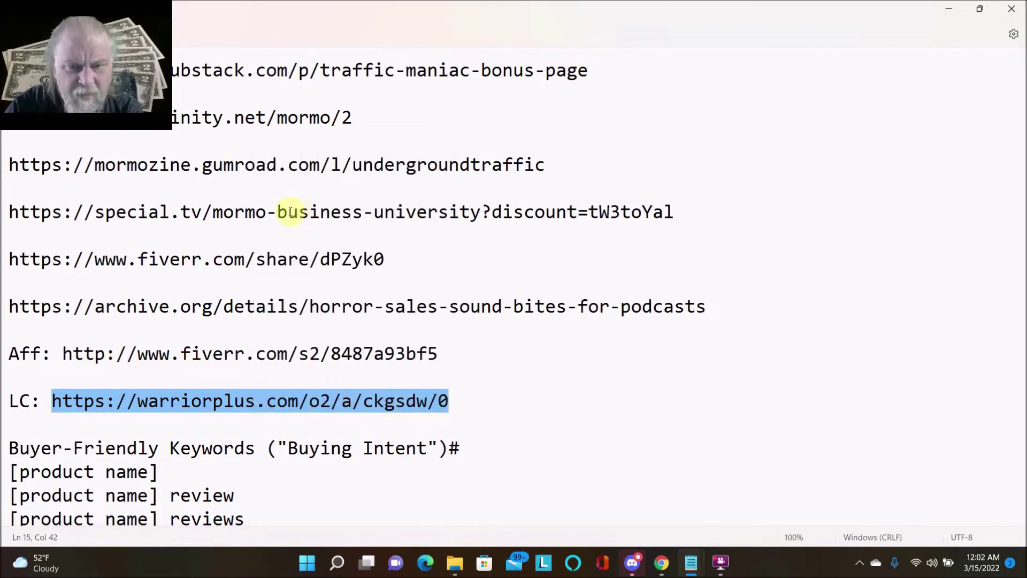
click(662, 562)
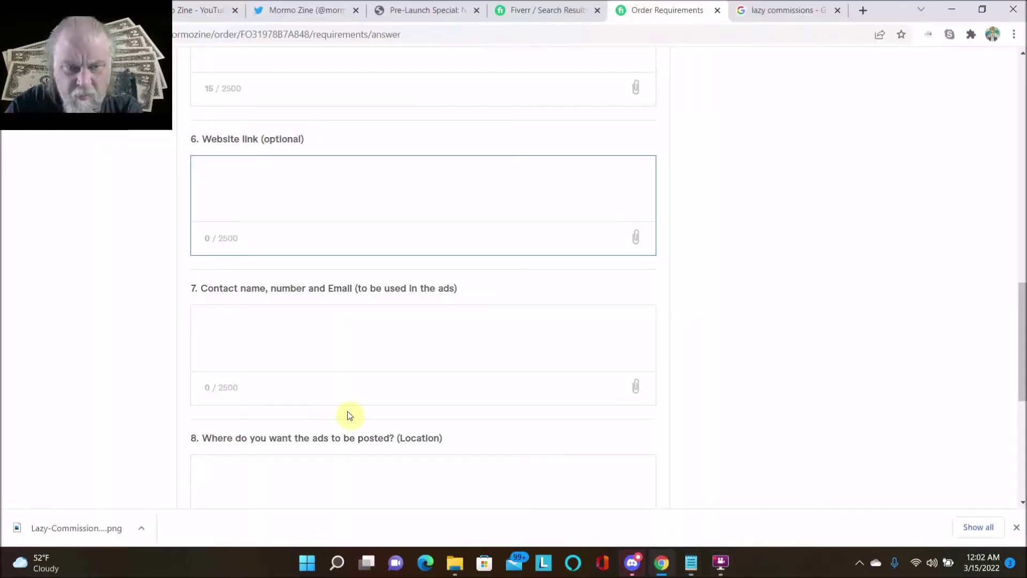
right_click(214, 184)
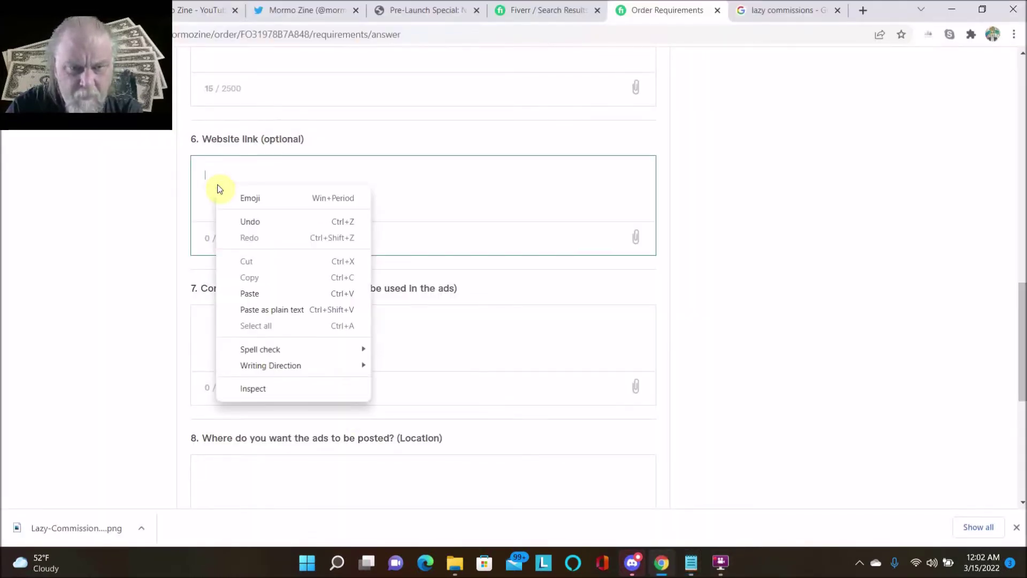
click(252, 293)
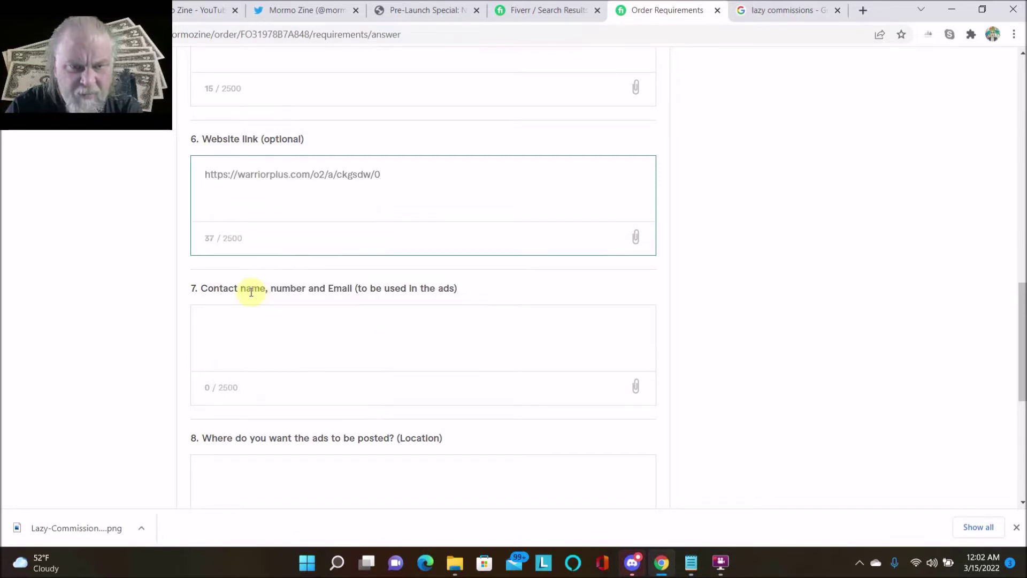
scroll(252, 304, down, 1)
- Enter the contact's name, phone number and e-mail in the contact details answer
click(251, 272)
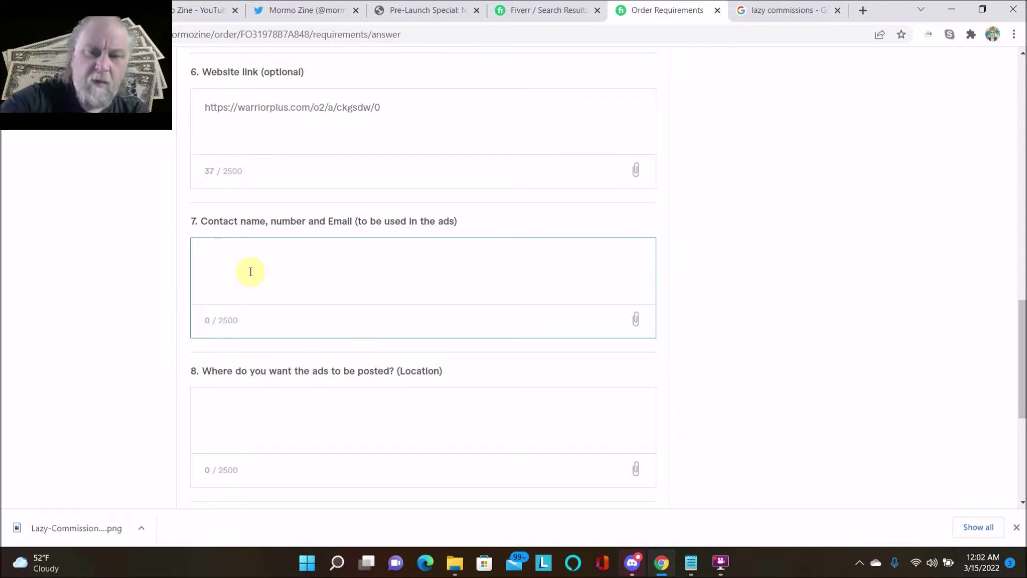
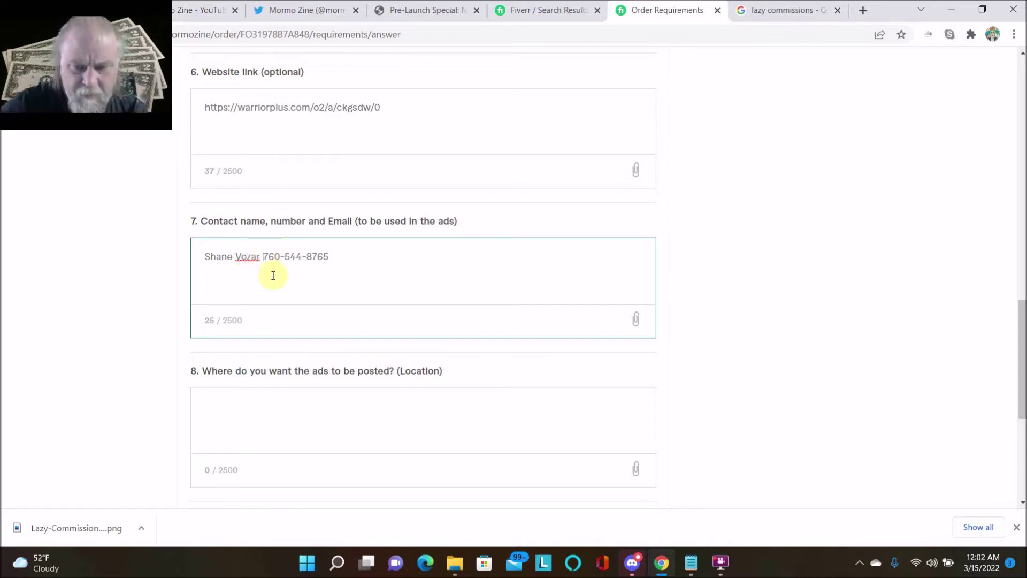
key(Return)
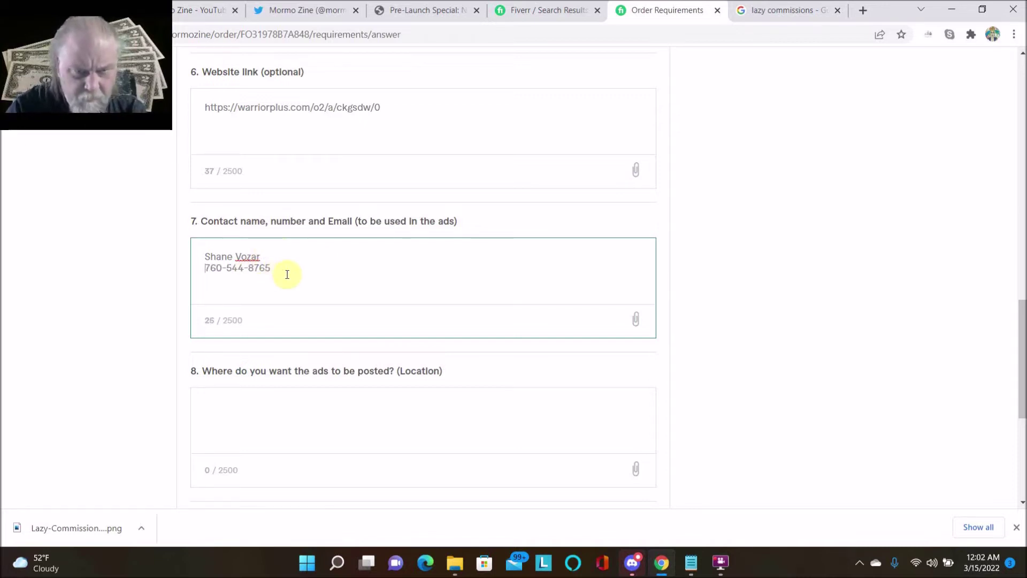
click(286, 270)
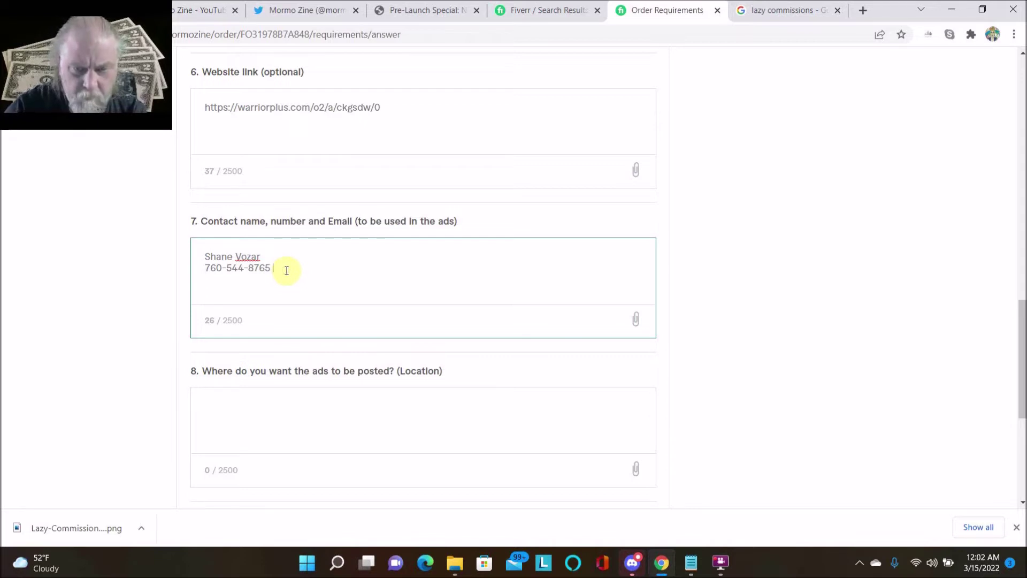
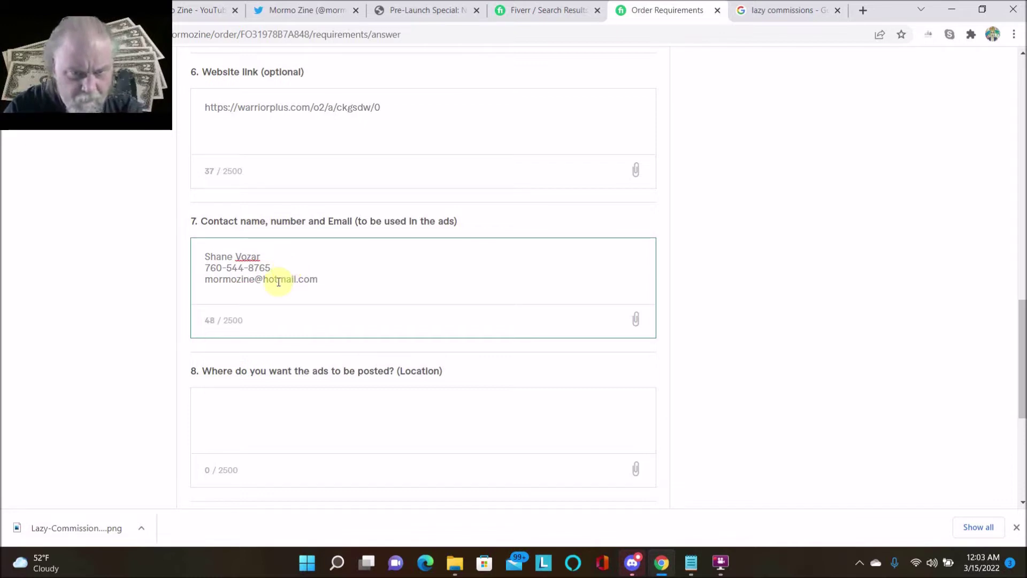
- Set the ad Location answer to 'USA'
scroll(278, 289, down, 1)
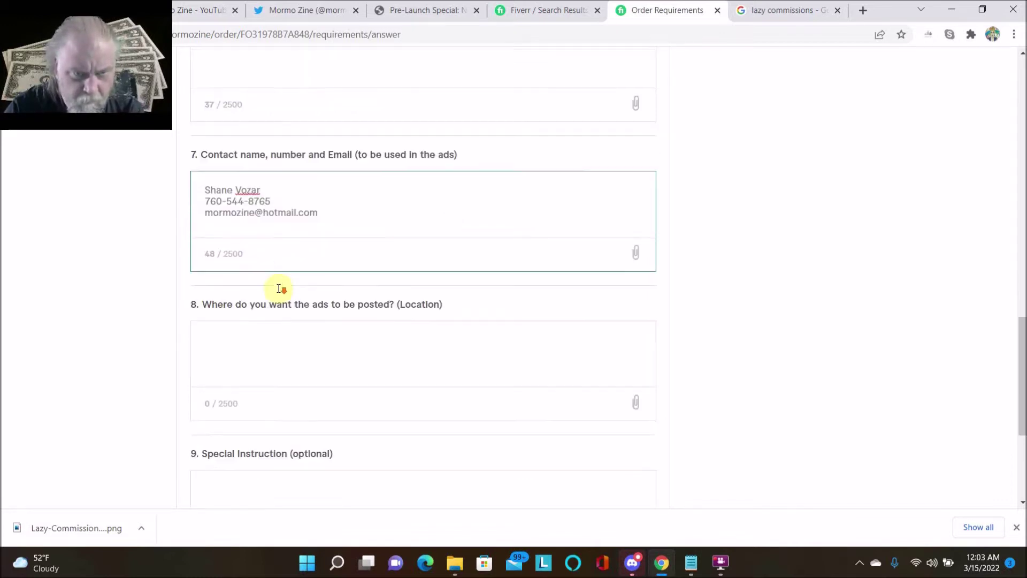
scroll(279, 292, down, 1)
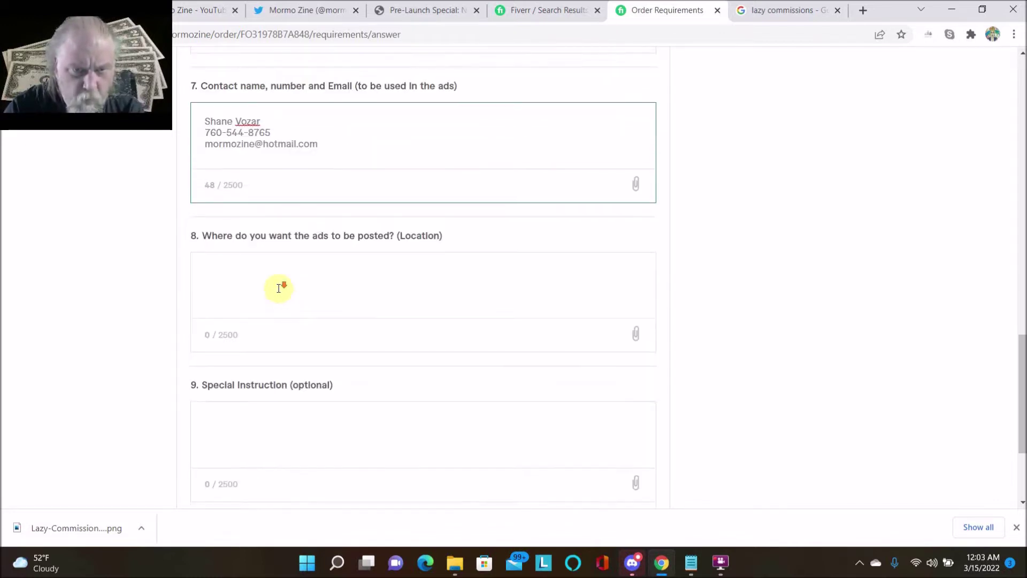
scroll(278, 287, down, 1)
click(244, 220)
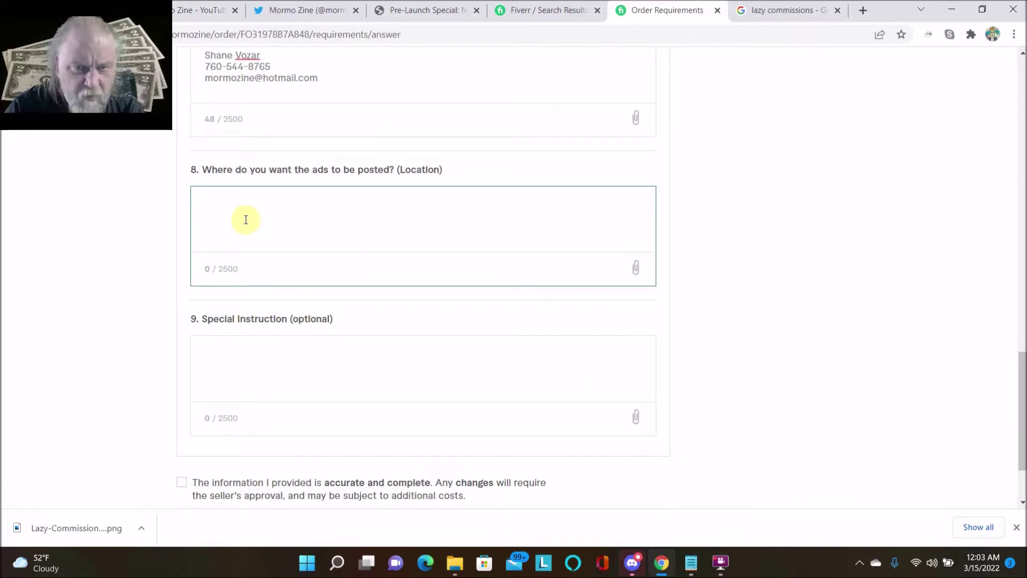
text(U)
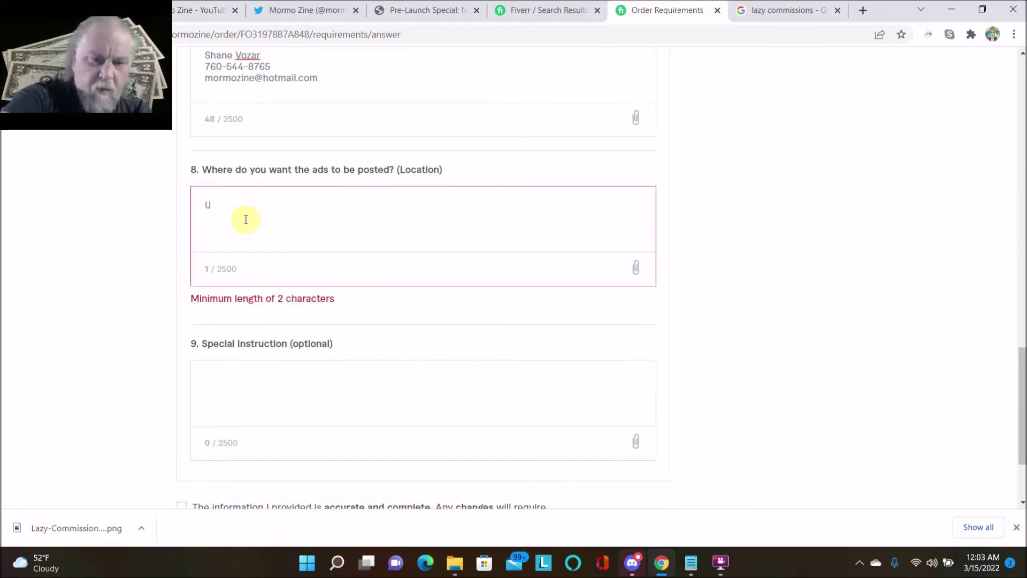
text(SA)
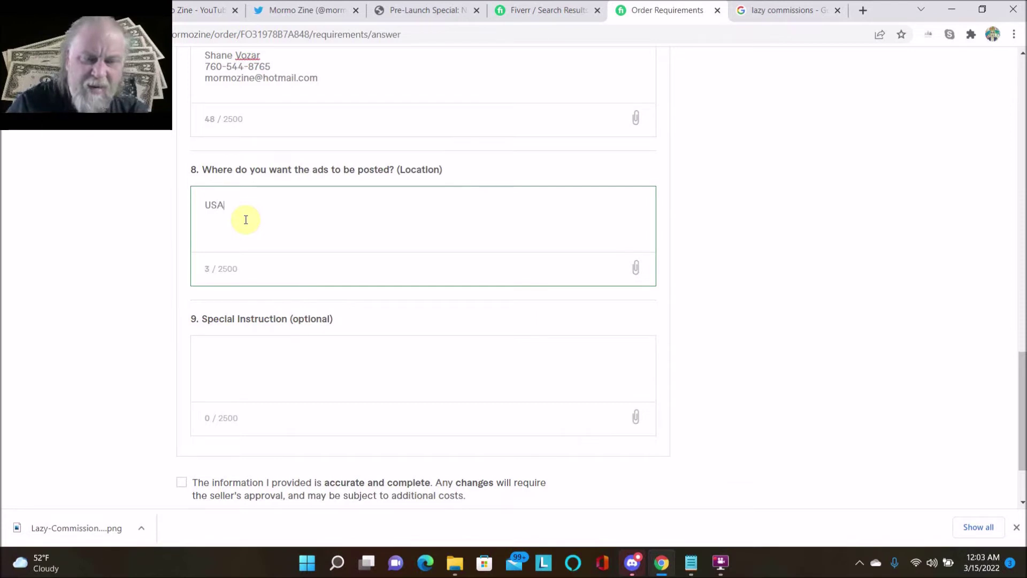
- Add the special instruction 'Please help me out.'
scroll(246, 220, down, 2)
click(241, 253)
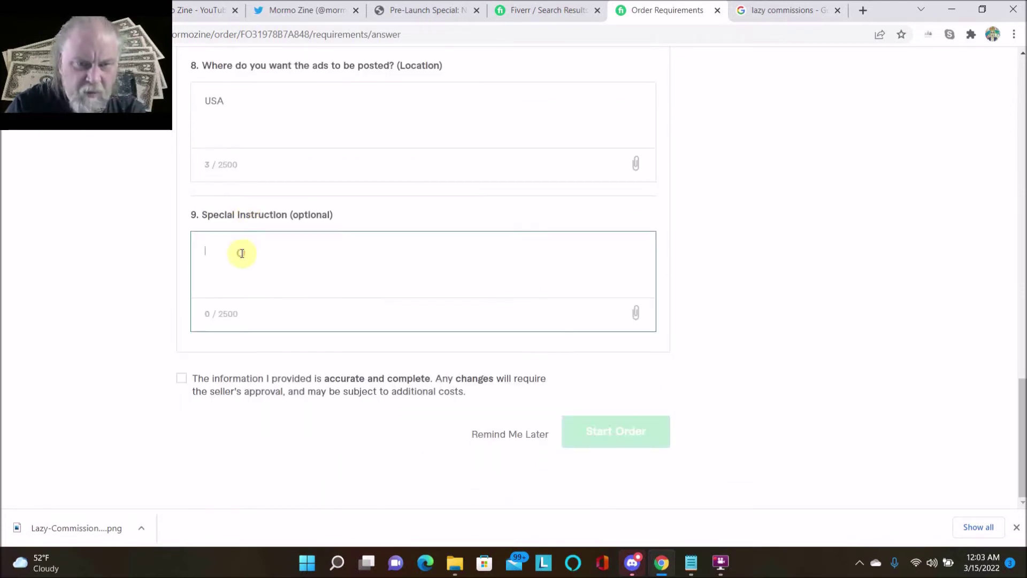
text(P)
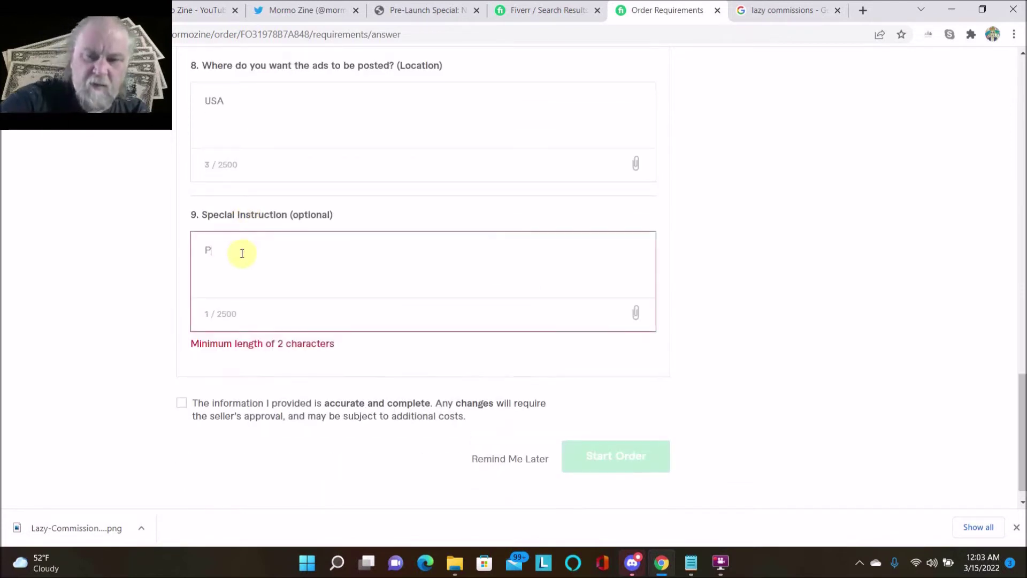
text(lease)
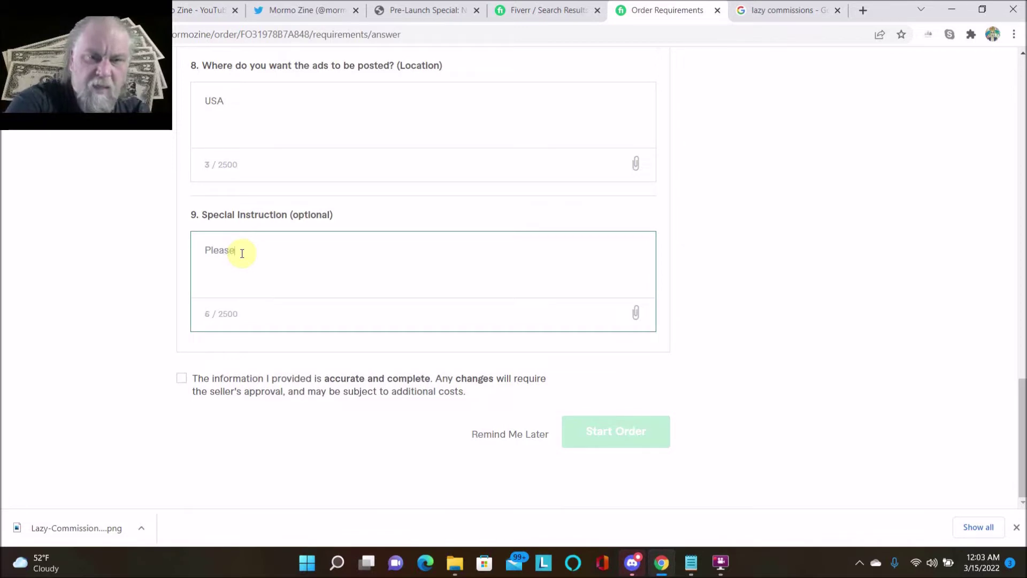
text( hel)
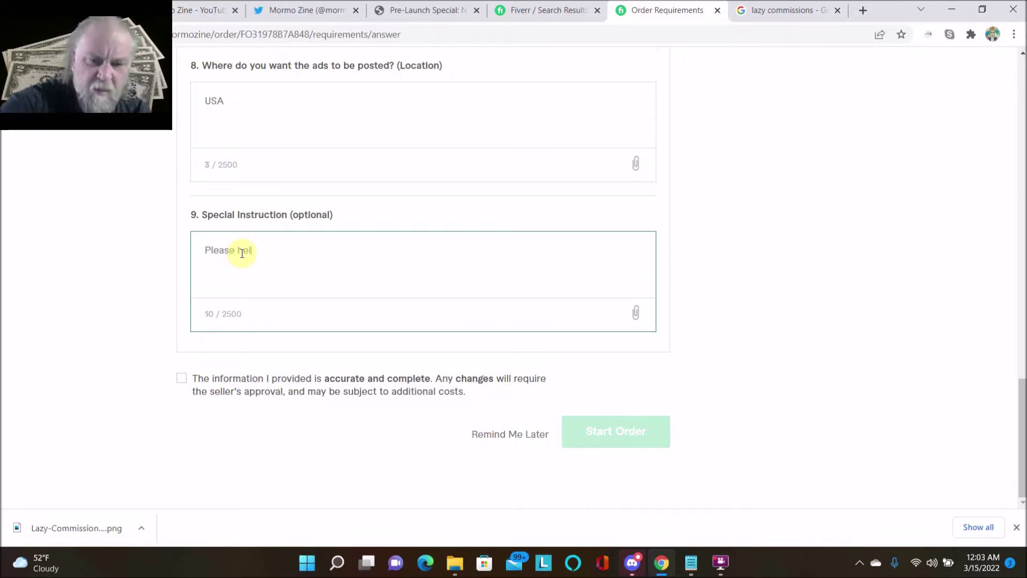
text(p me)
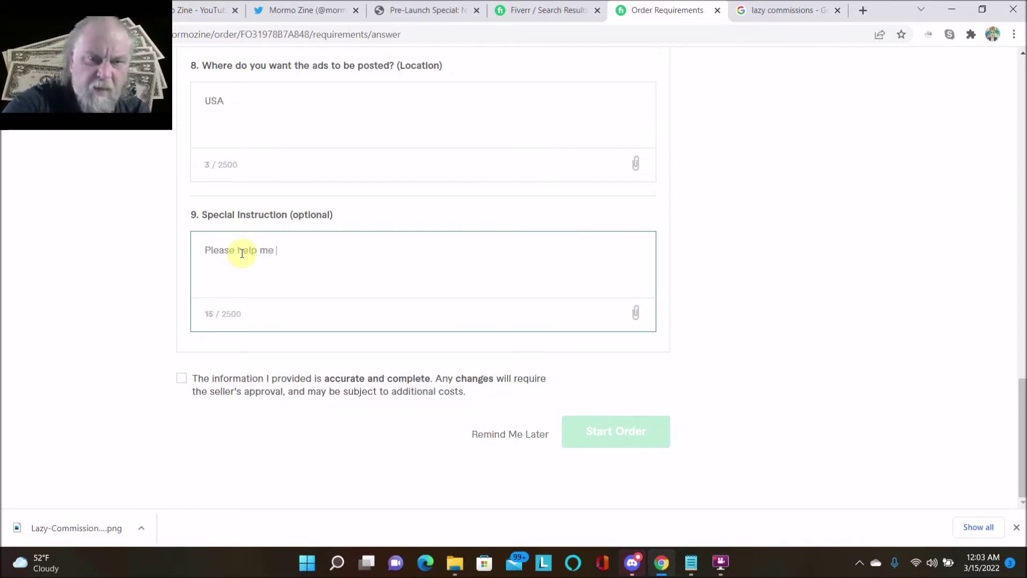
text( out)
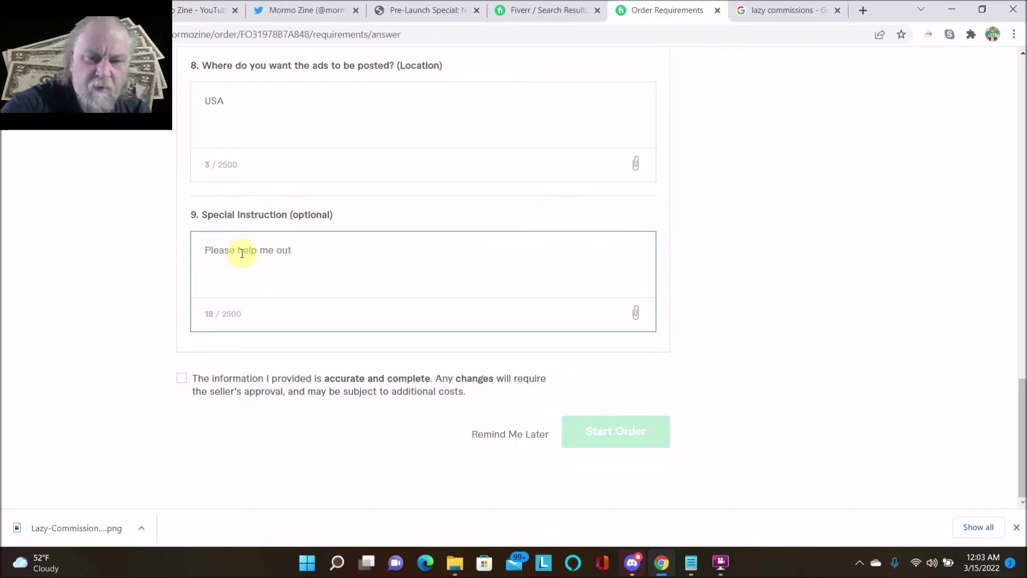
text(.)
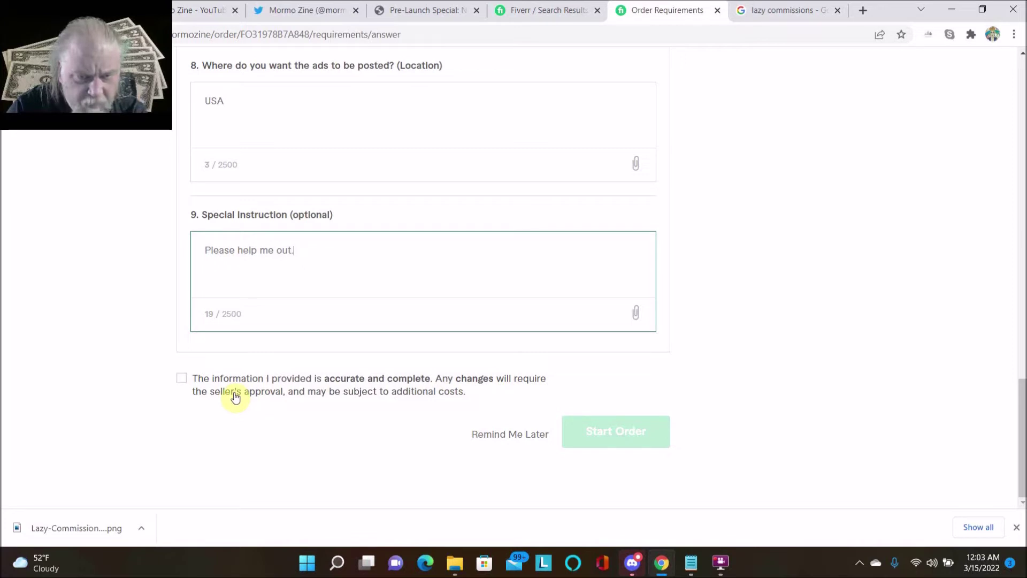
- Confirm the information is accurate, start the order, and review its activity page
click(181, 380)
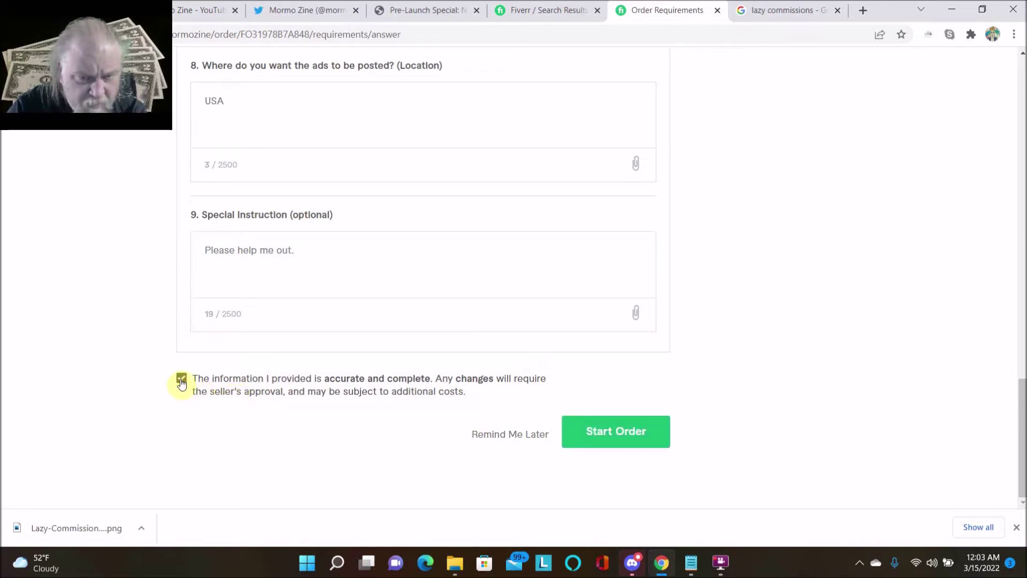
click(588, 438)
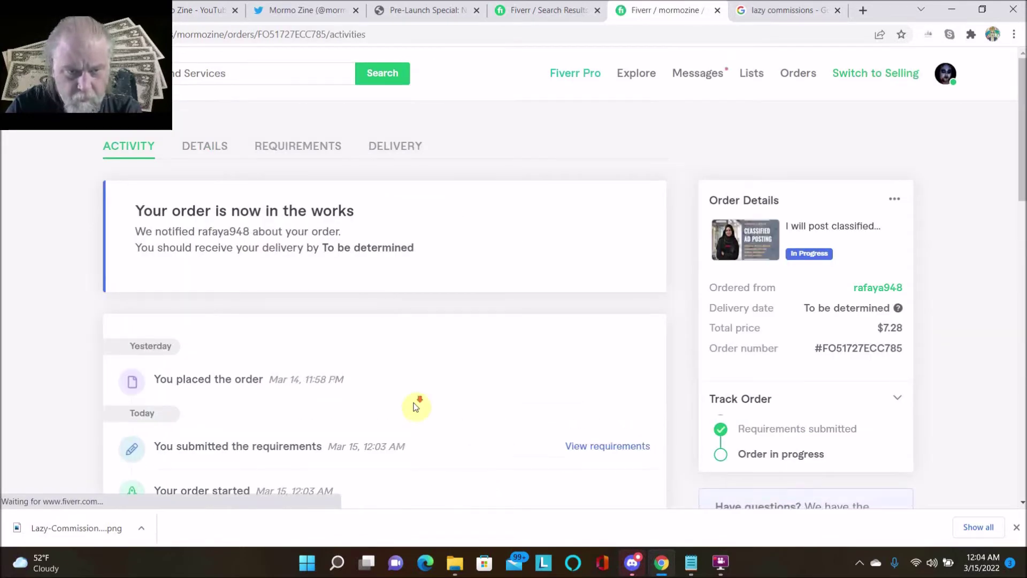
scroll(416, 406, down, 4)
scroll(415, 408, down, 3)
scroll(413, 404, up, 9)
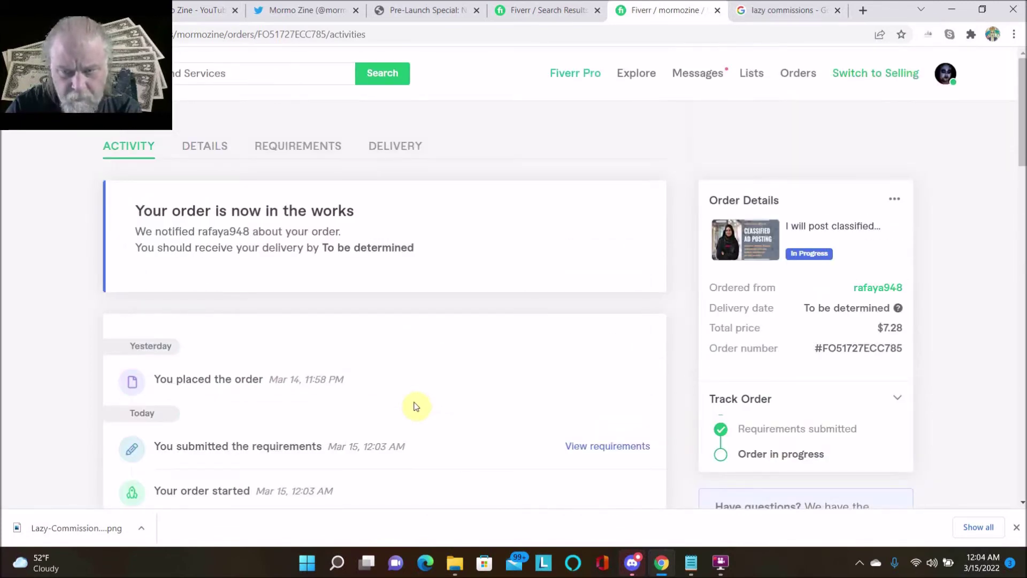
scroll(417, 406, down, 7)
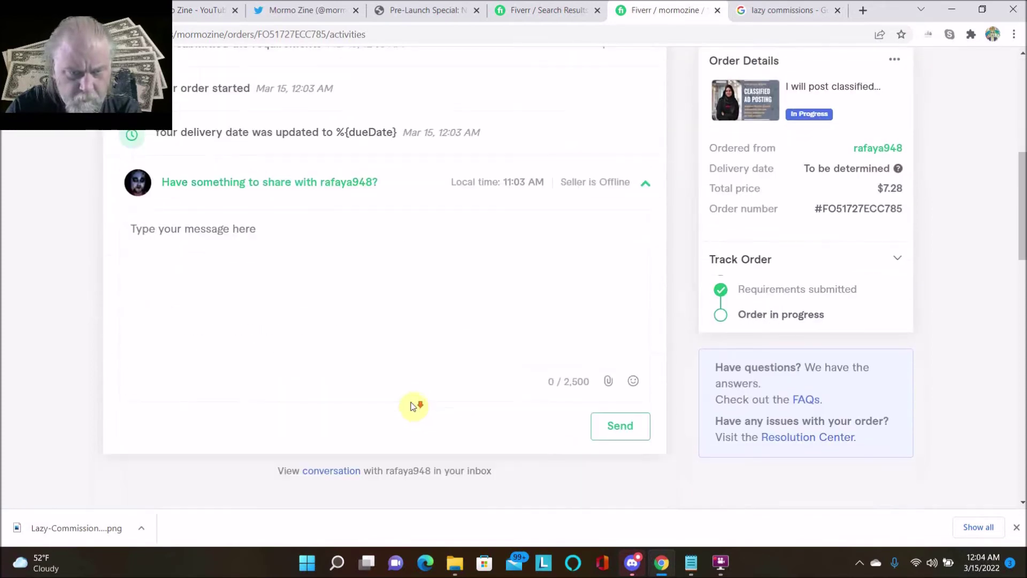
scroll(416, 407, down, 5)
scroll(416, 406, up, 10)
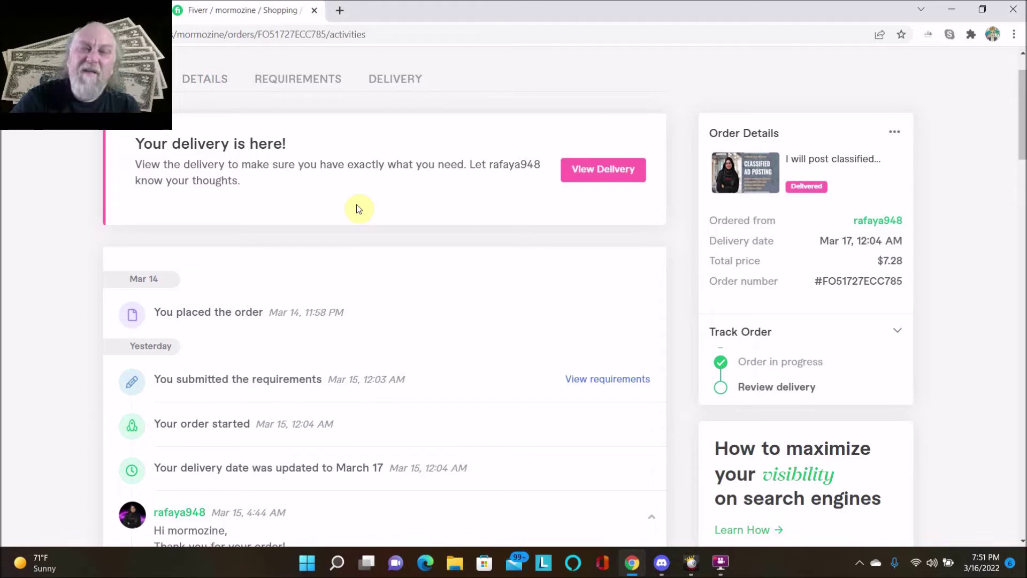
- Scroll to the Delivery #1 message with the Google Sheets link and 50-ads report
scroll(359, 209, up, 1)
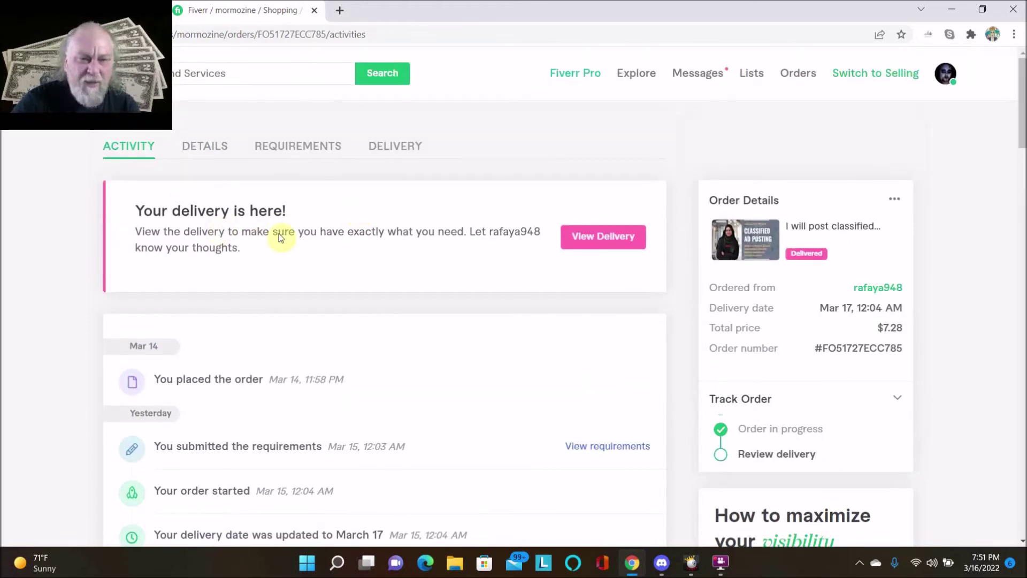
scroll(357, 257, down, 6)
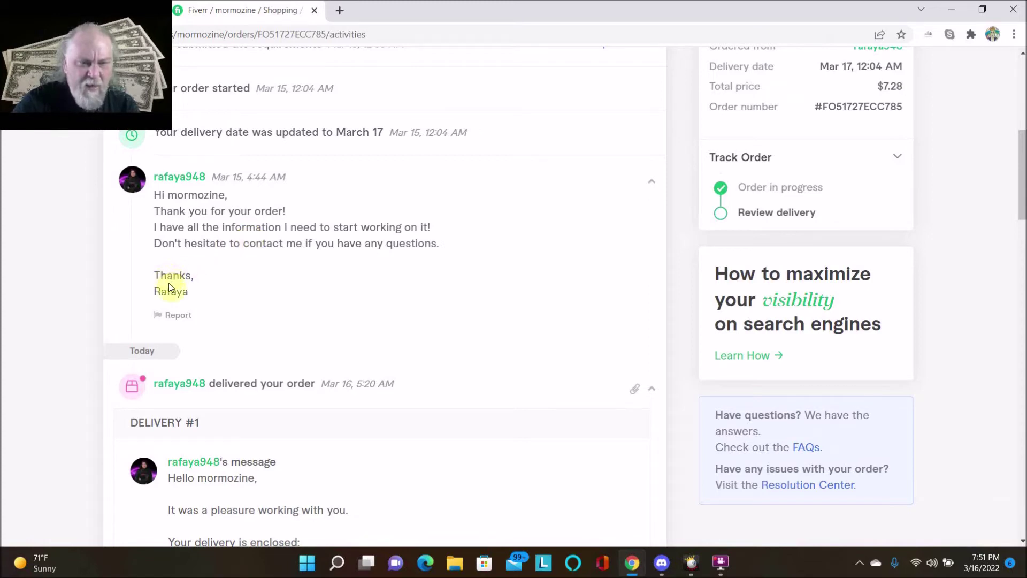
scroll(218, 302, down, 1)
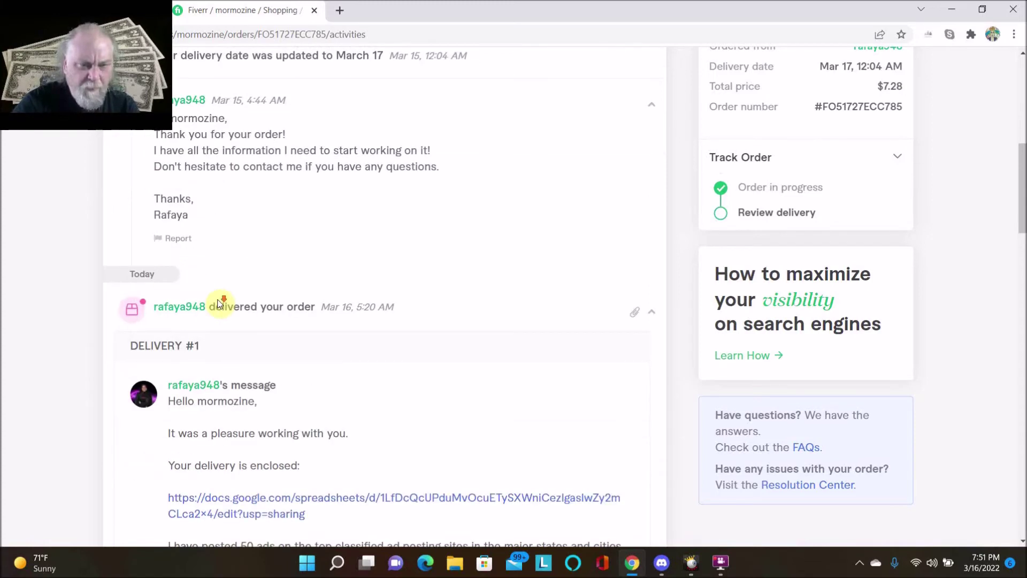
scroll(218, 303, down, 2)
scroll(218, 301, down, 1)
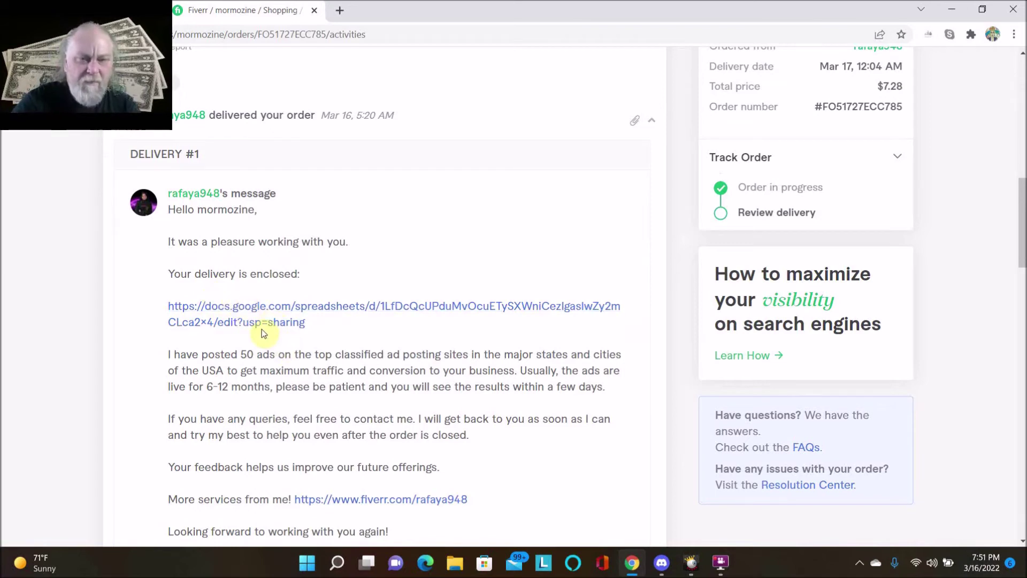
scroll(261, 330, down, 2)
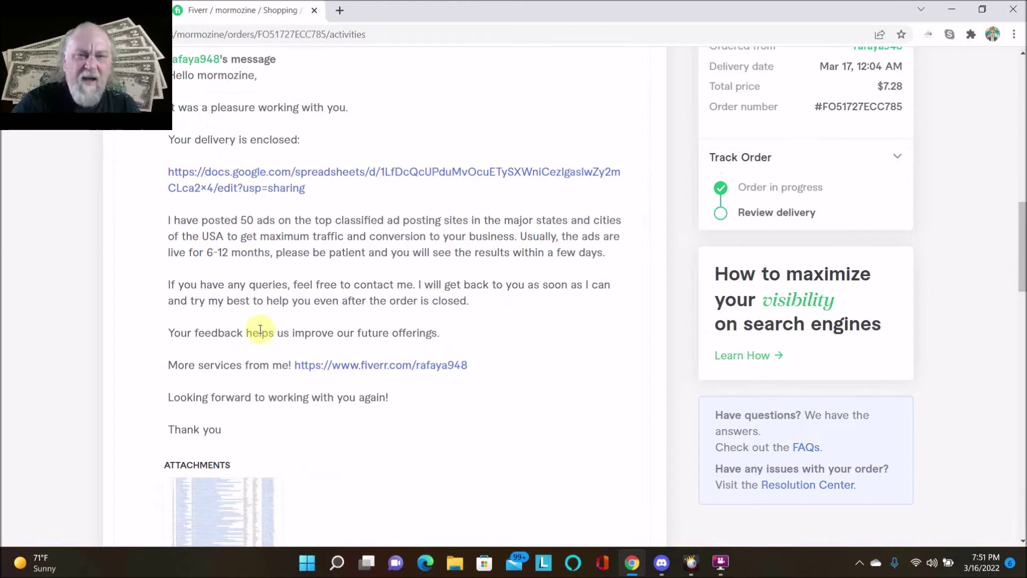